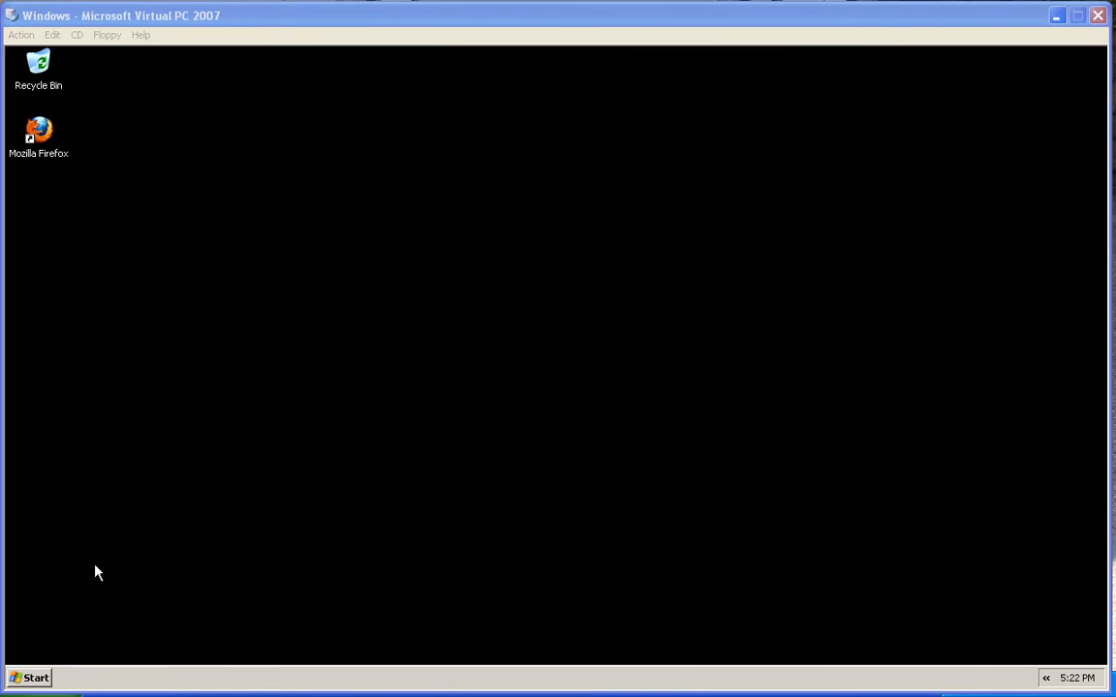
Open Local Disk (C:) from My Computer
left_click(38, 677)
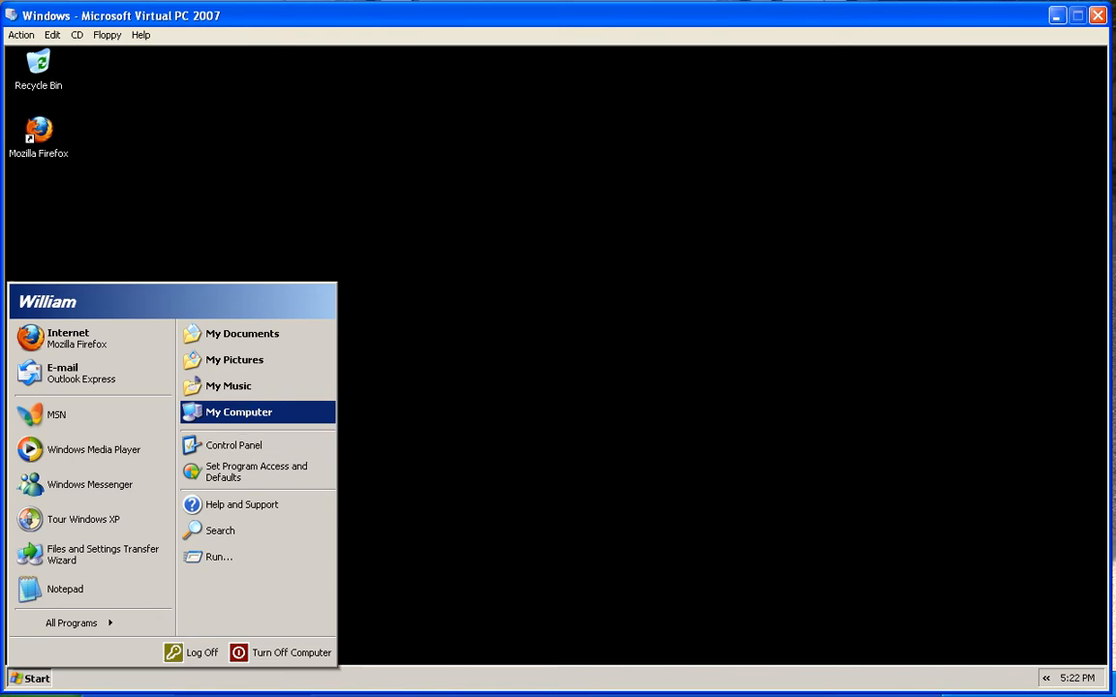
left_click(249, 415)
double_click(335, 303)
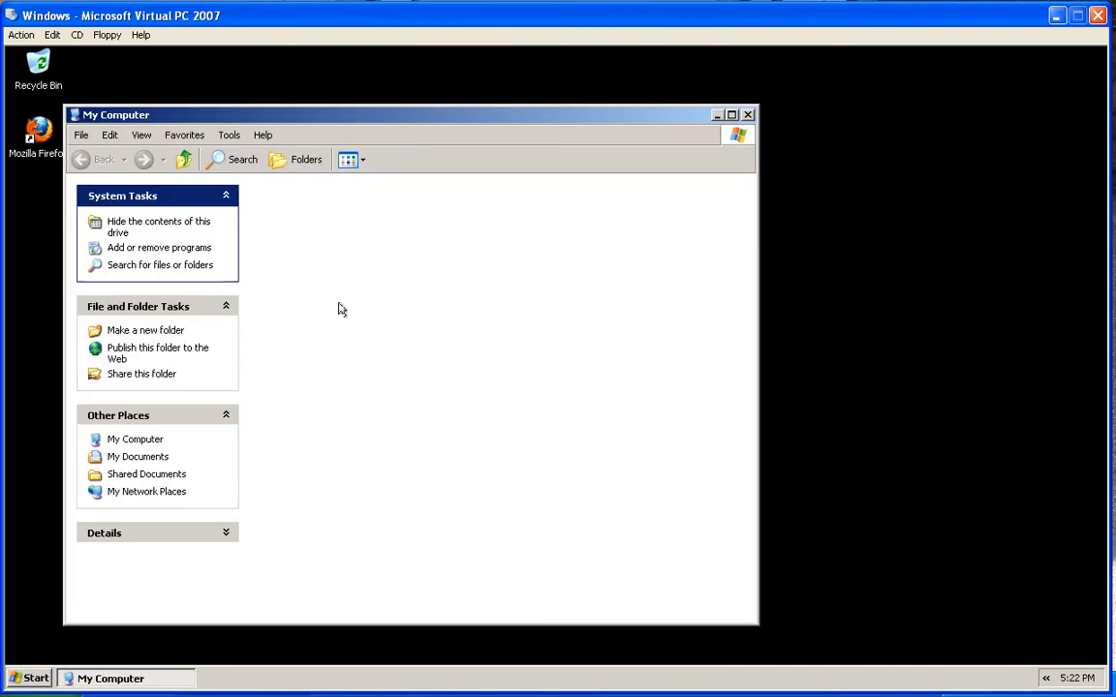
Create a new folder named xmas at the root of C: and minimize the window
right_click(443, 307)
mouse_move(500, 413)
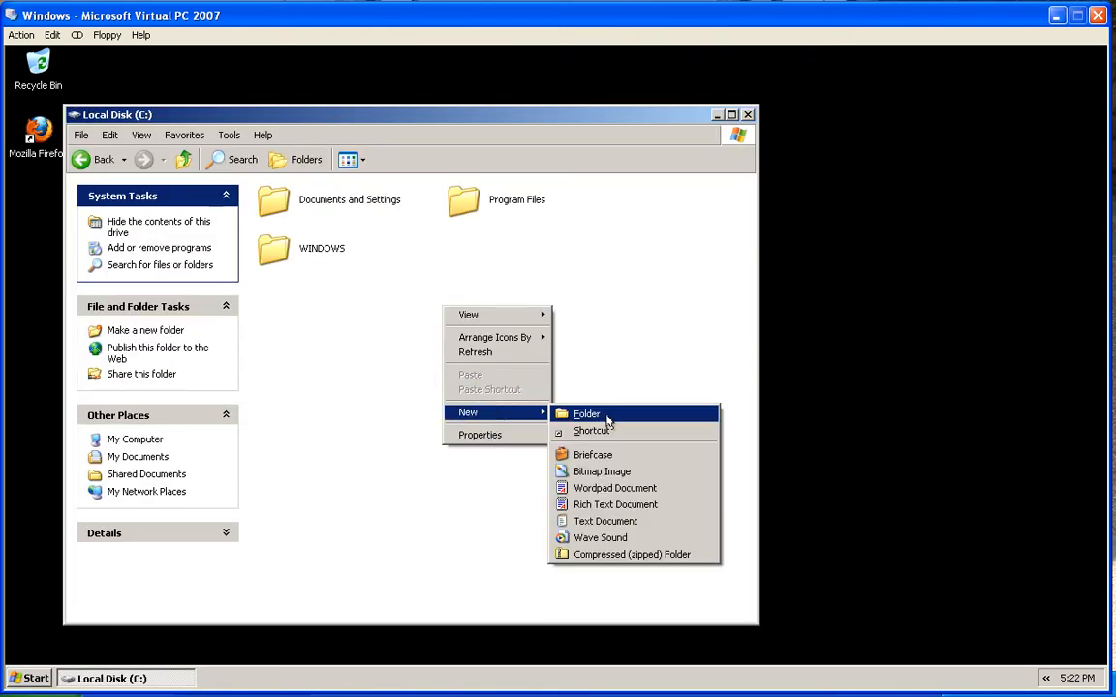
left_click(608, 415)
type("xmas")
key("Return")
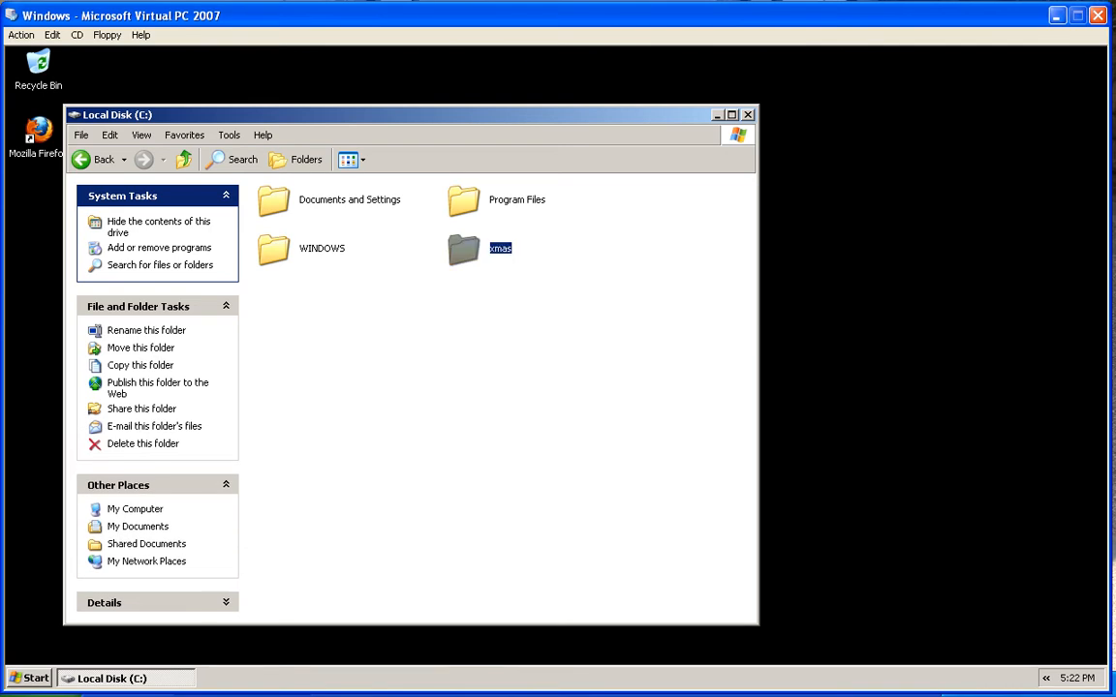
left_click(713, 182)
left_click(716, 115)
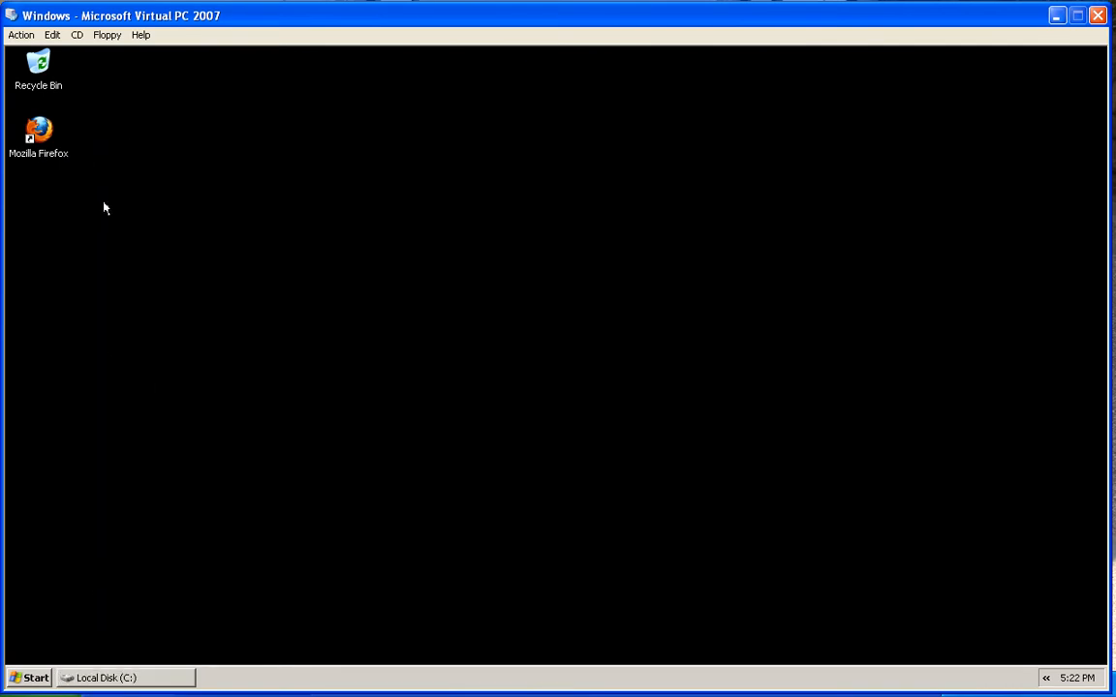
Launch Firefox and load tintin.sfsu.edu:8080/xmas/home/
left_click(38, 133)
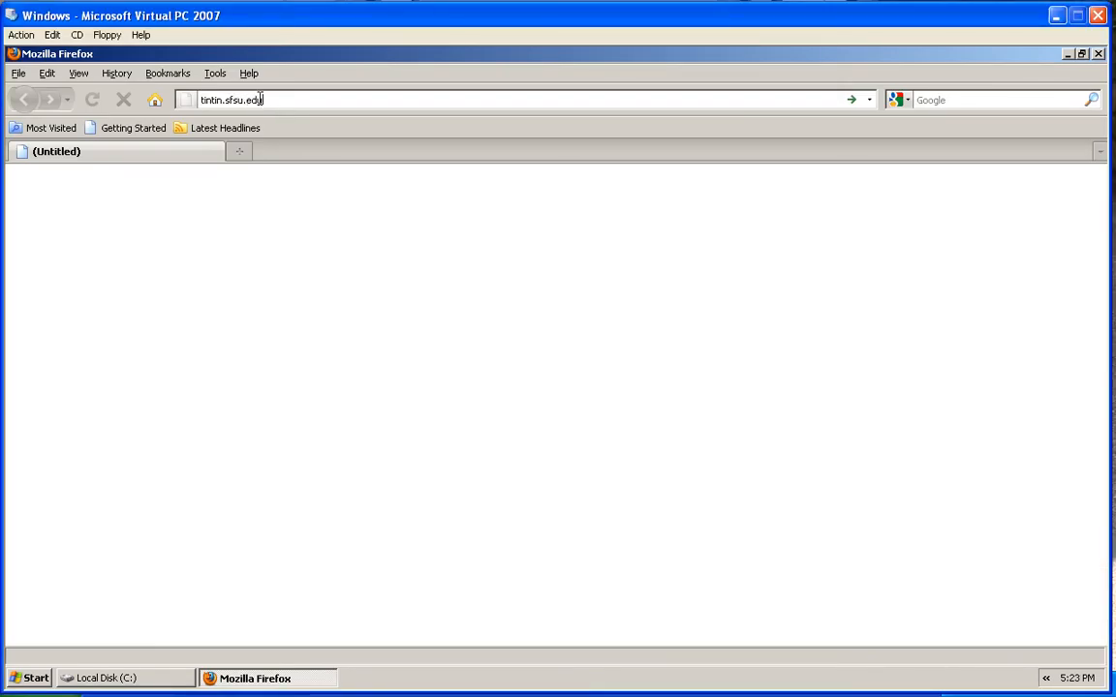
type(":8080/")
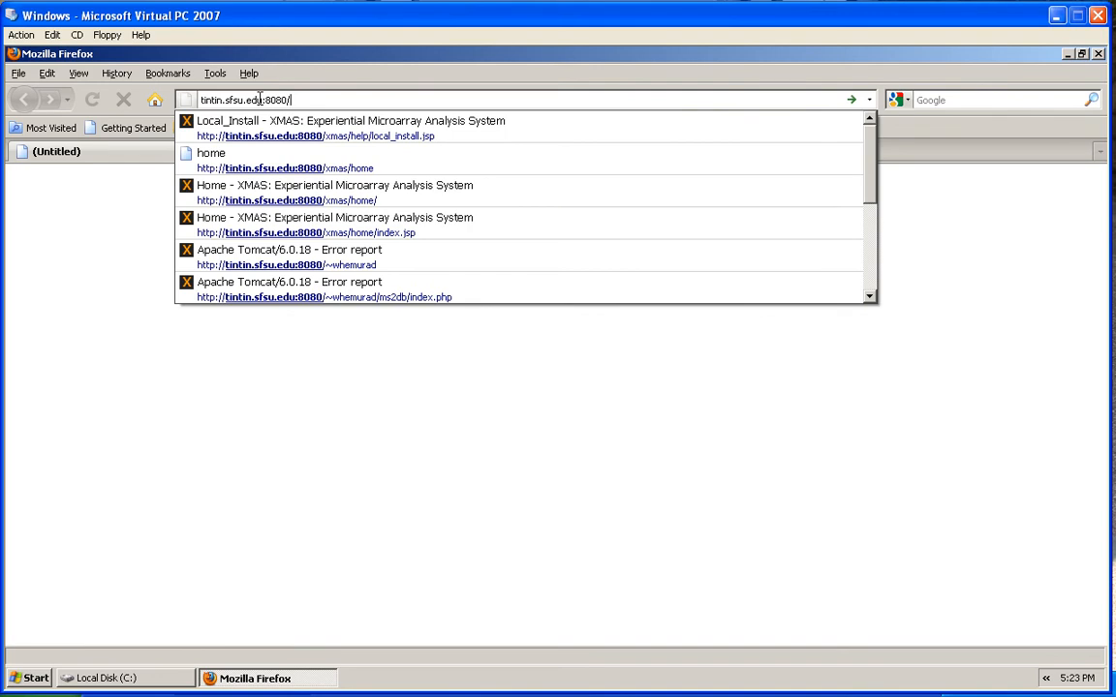
type("xmas/")
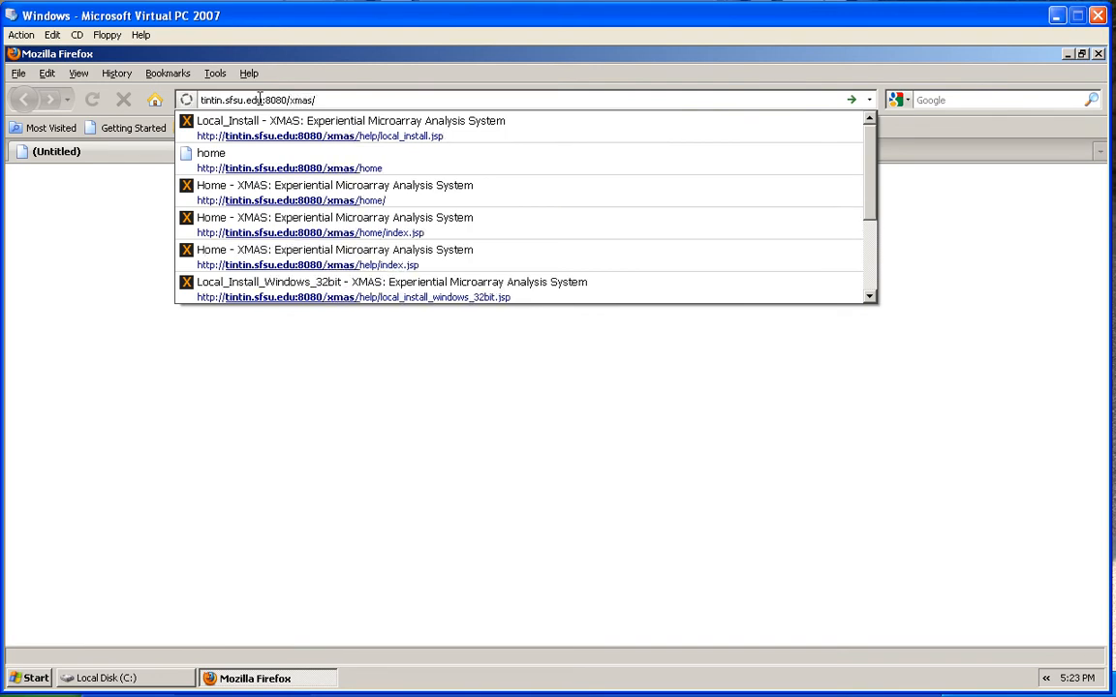
type("home/")
key("Return")
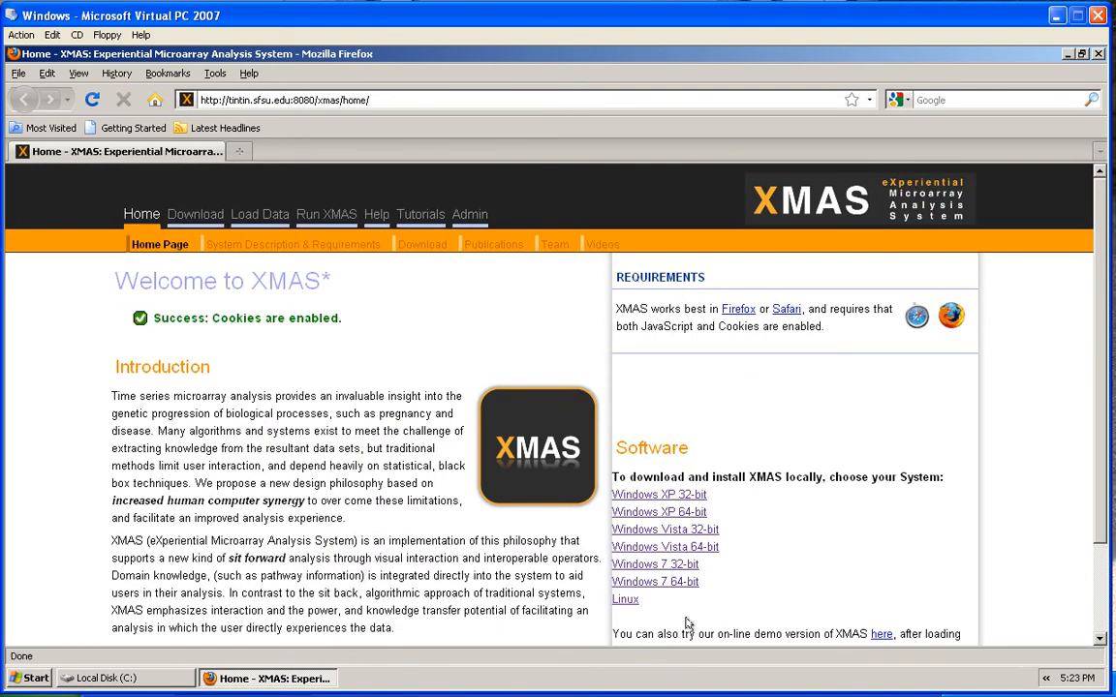
From the Windows XP 32-bit guide, save windows_32bit.zip to disk
left_click(647, 496)
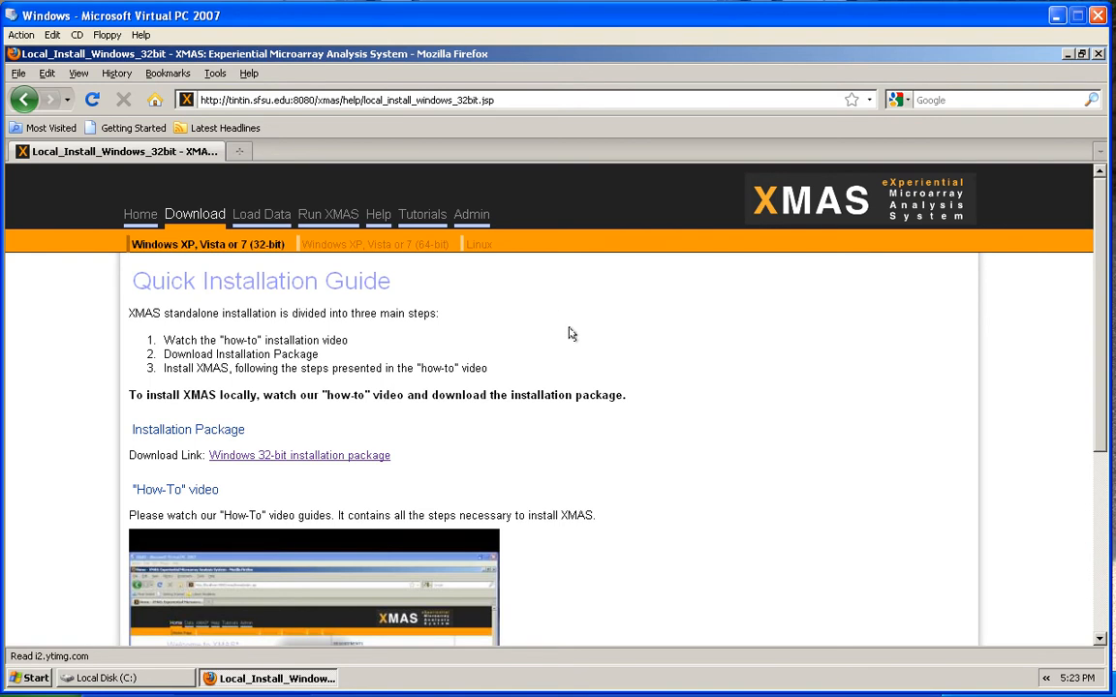
left_click(266, 461)
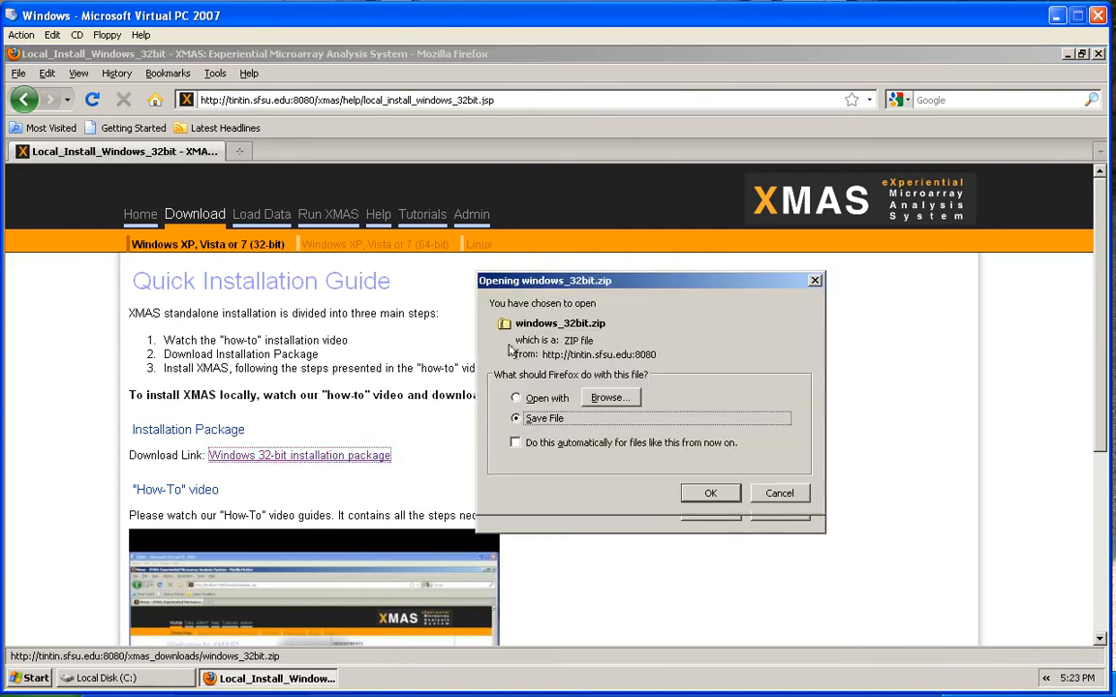
left_click(710, 493)
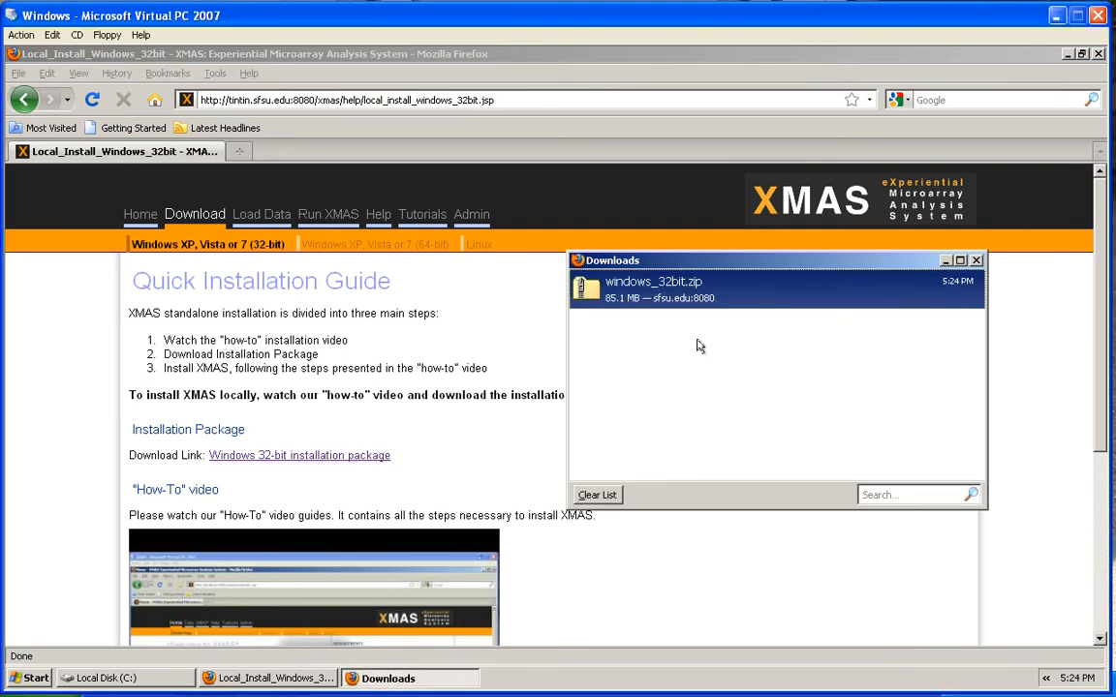
Extract all files from windows_32bit.zip into C:\xmas\ using the extraction wizard
double_click(653, 288)
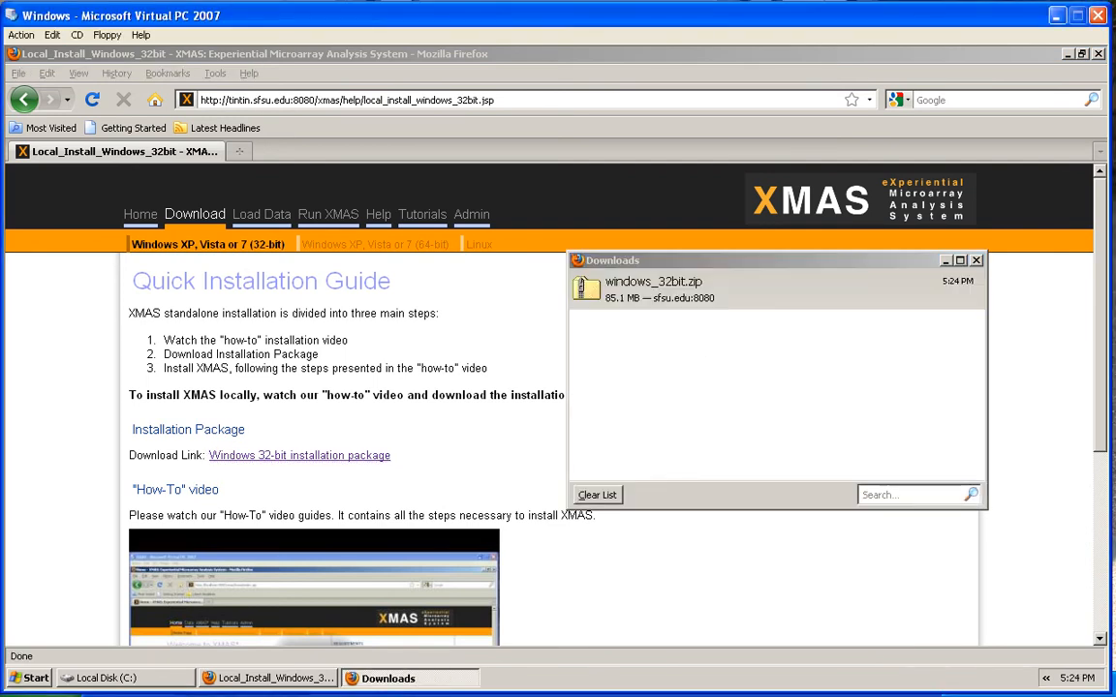
left_click(160, 241)
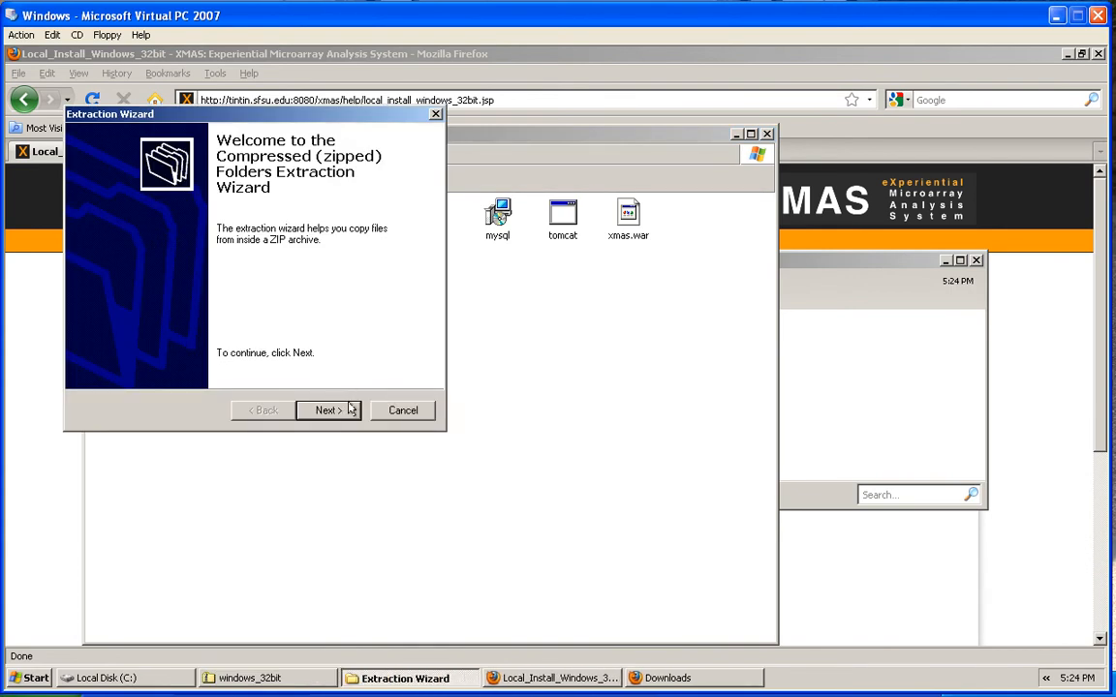
left_click(334, 412)
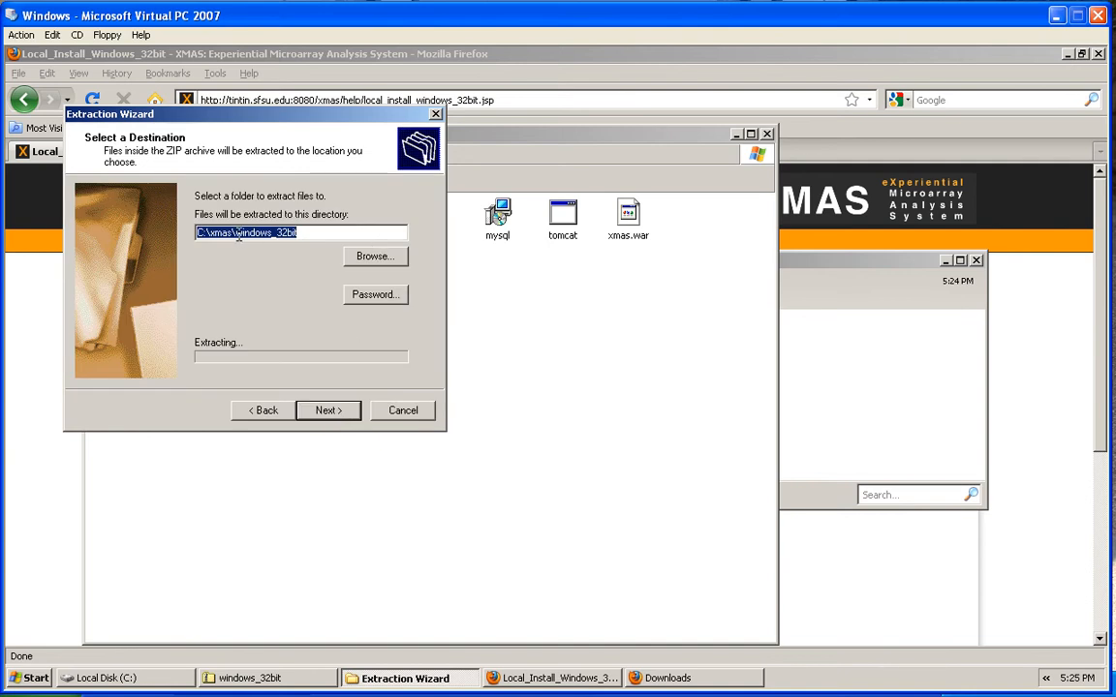
left_click_drag(238, 235, 378, 218)
key("BackSpace")
key("BackSpace")
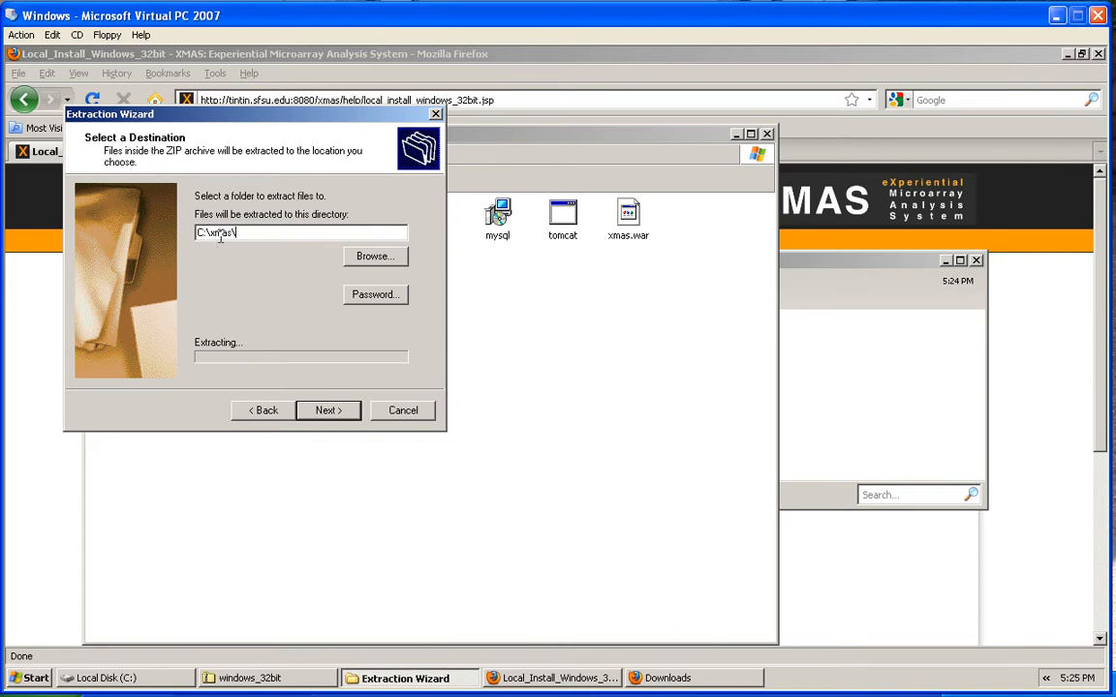
left_click(330, 411)
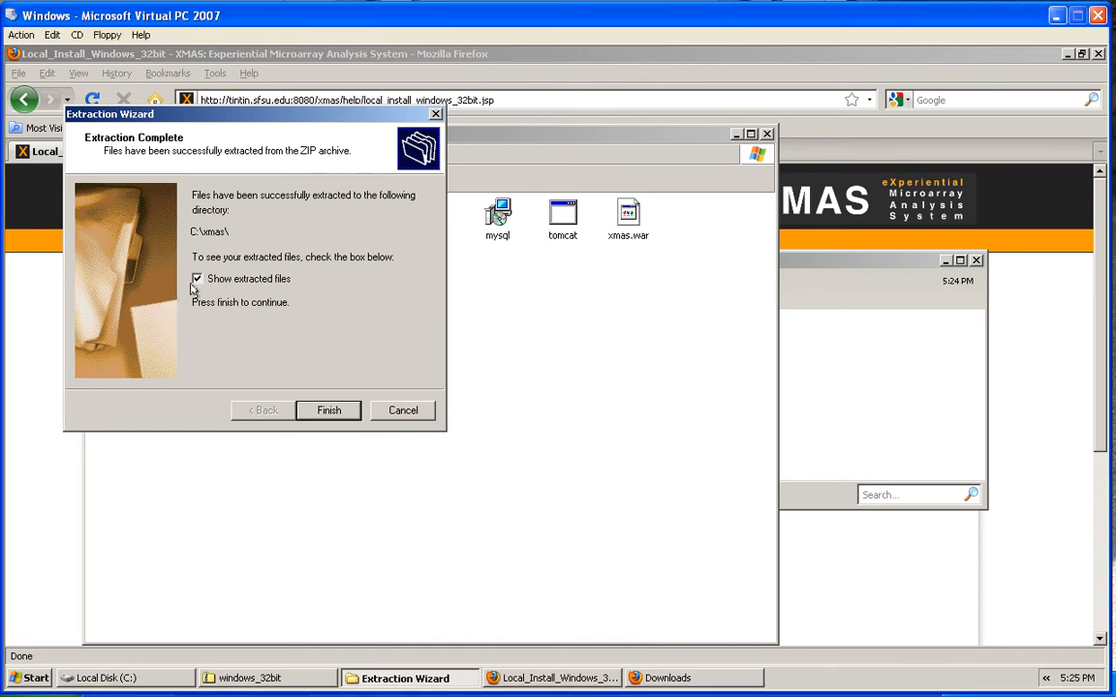
left_click(330, 411)
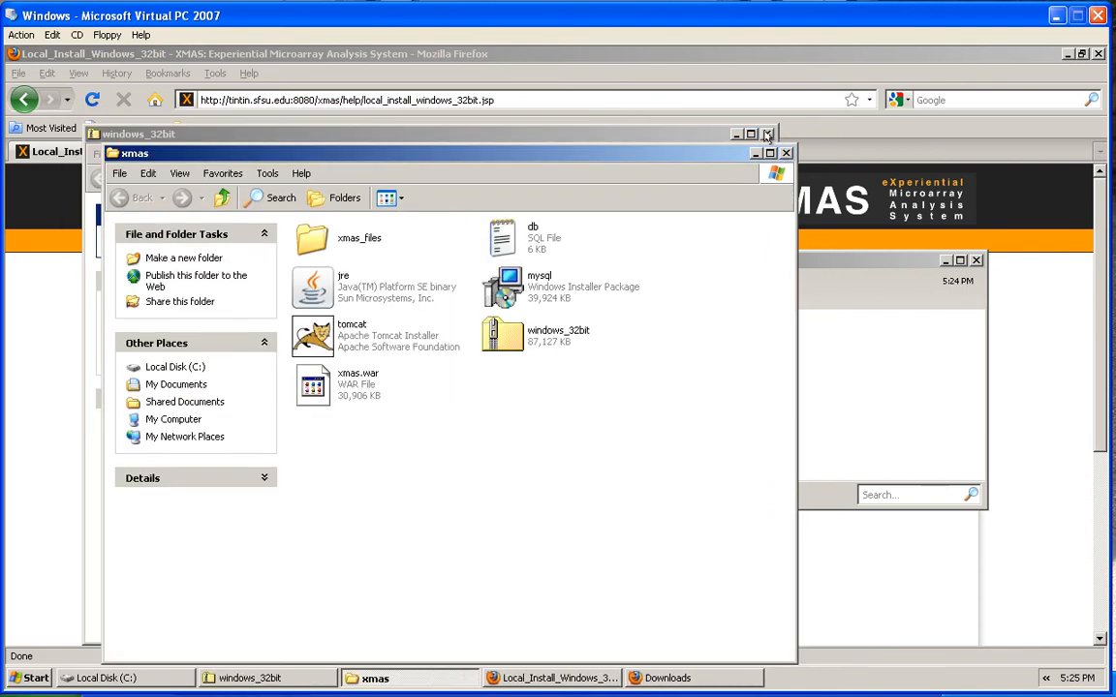
Close the archive, Firefox, Downloads and Local Disk (C:) windows
left_click(666, 135)
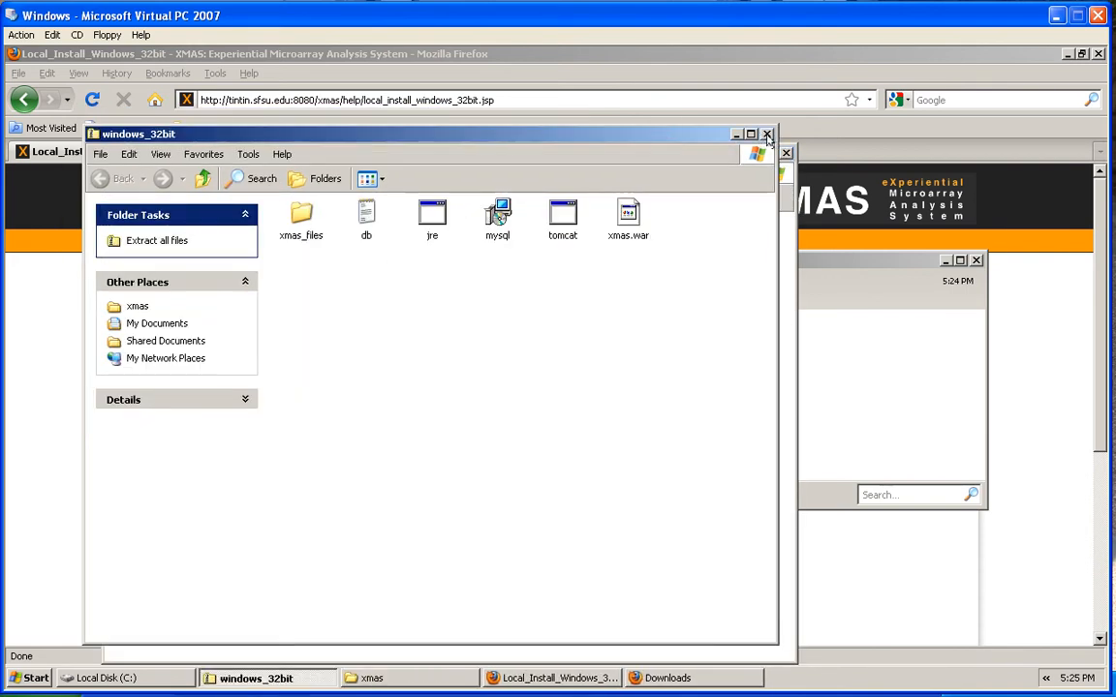
left_click(770, 135)
left_click(1097, 53)
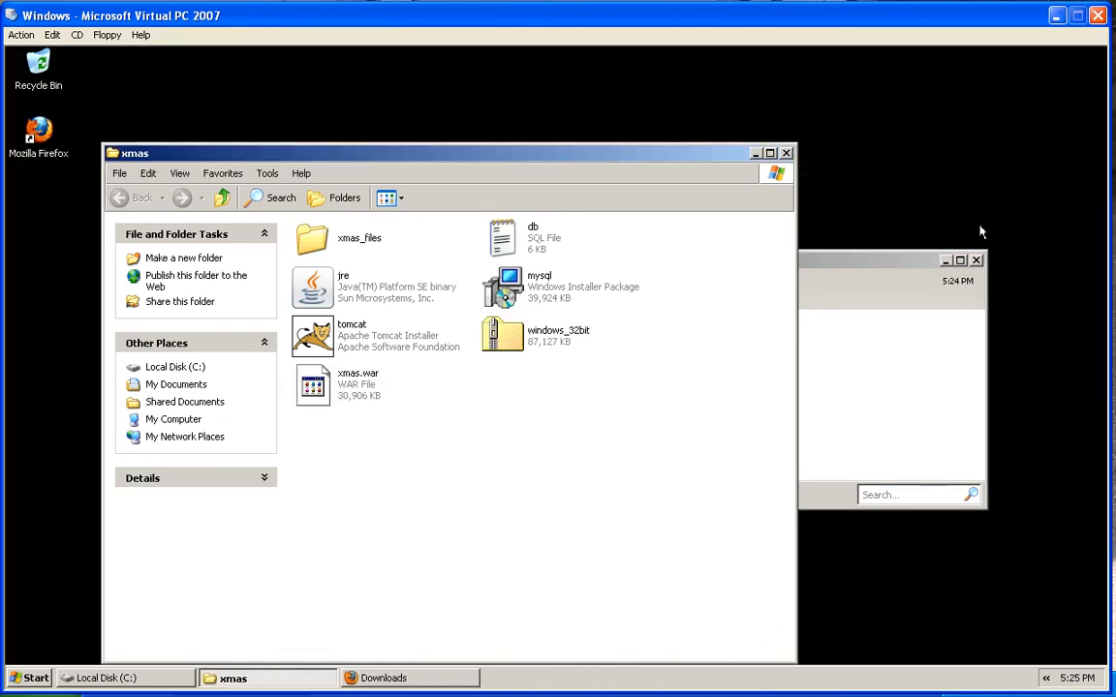
left_click(976, 260)
left_click(112, 678)
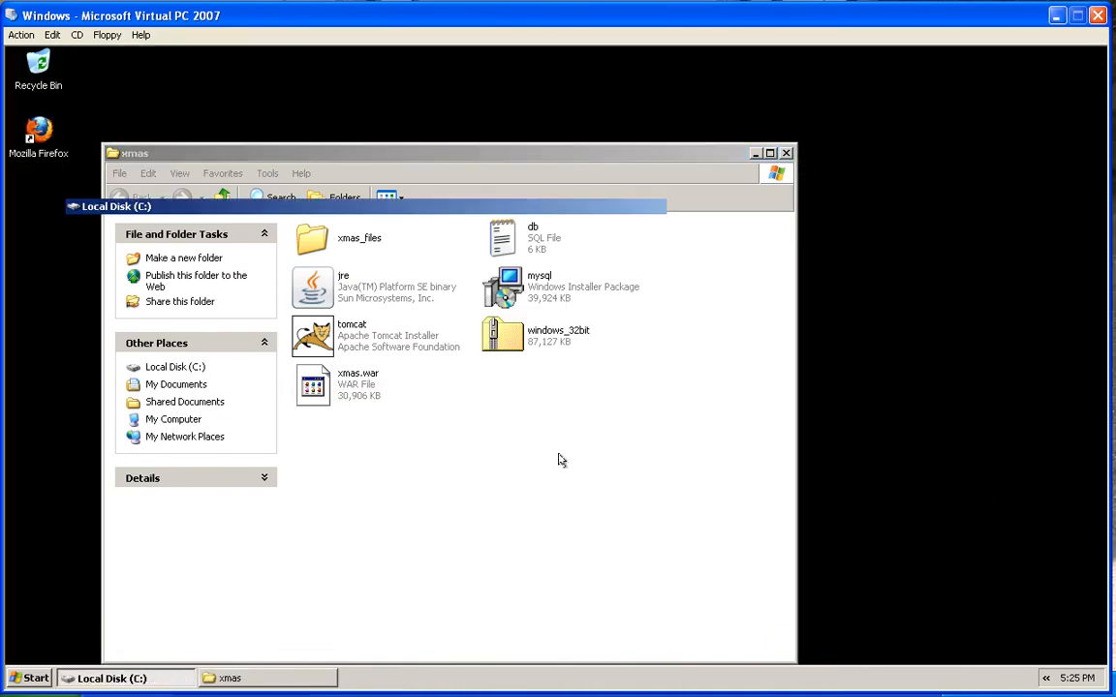
left_click(747, 114)
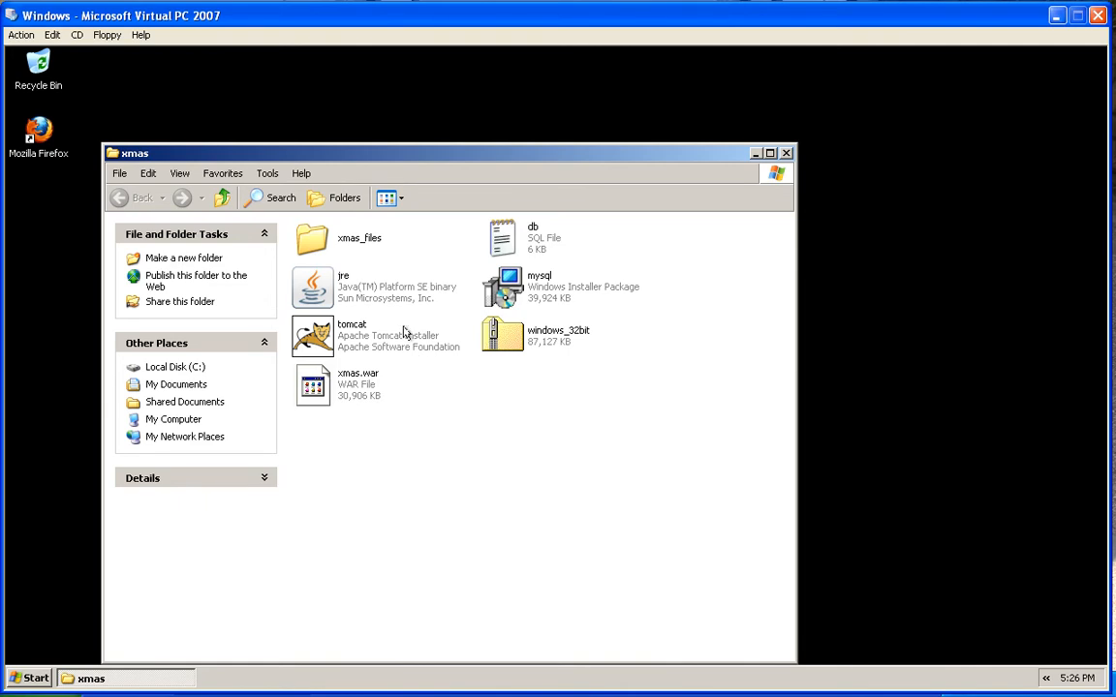
Run jre.exe from C:\xmas and install the Java runtime, closing setup when complete
mouse_move(356, 290)
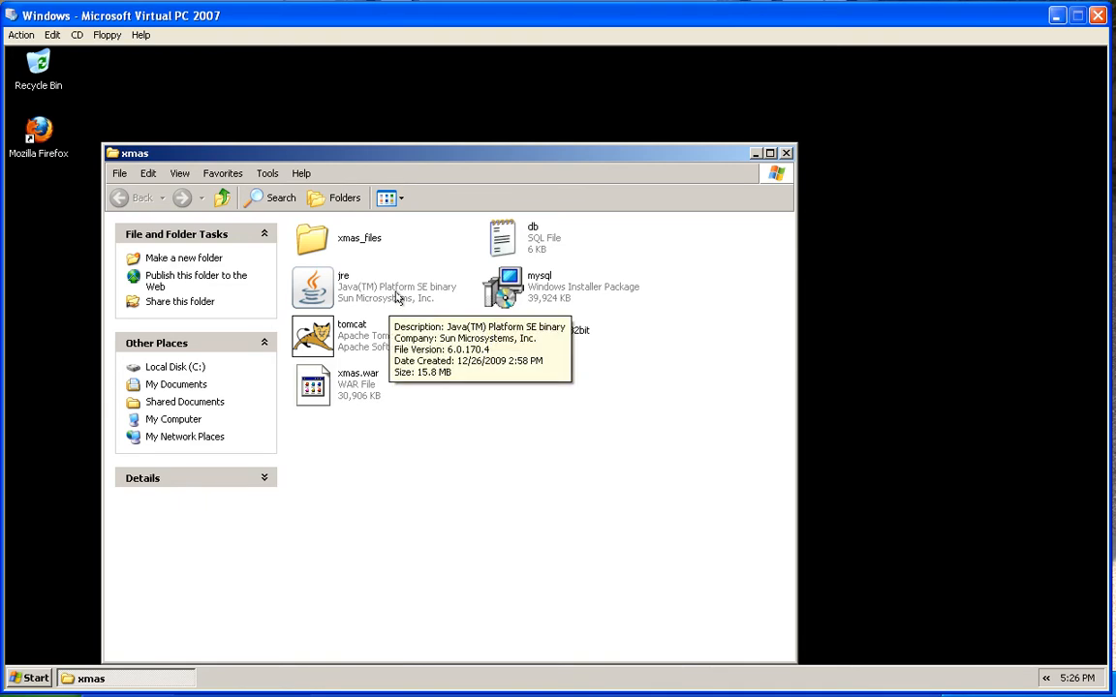
left_click(322, 295)
double_click(322, 294)
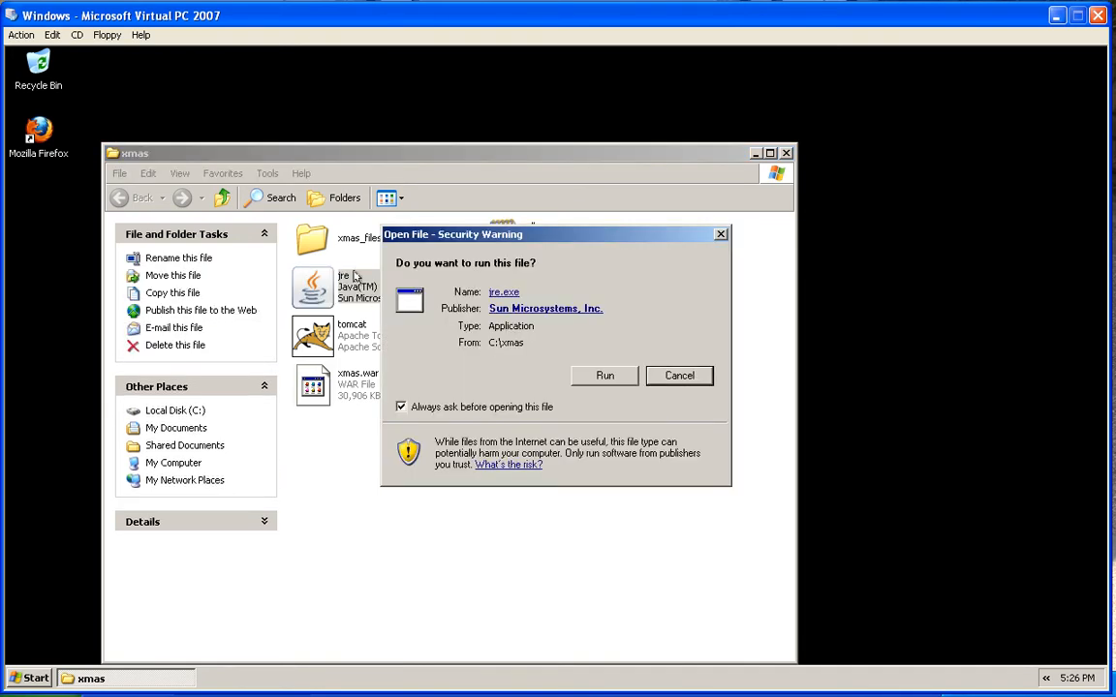
left_click(610, 374)
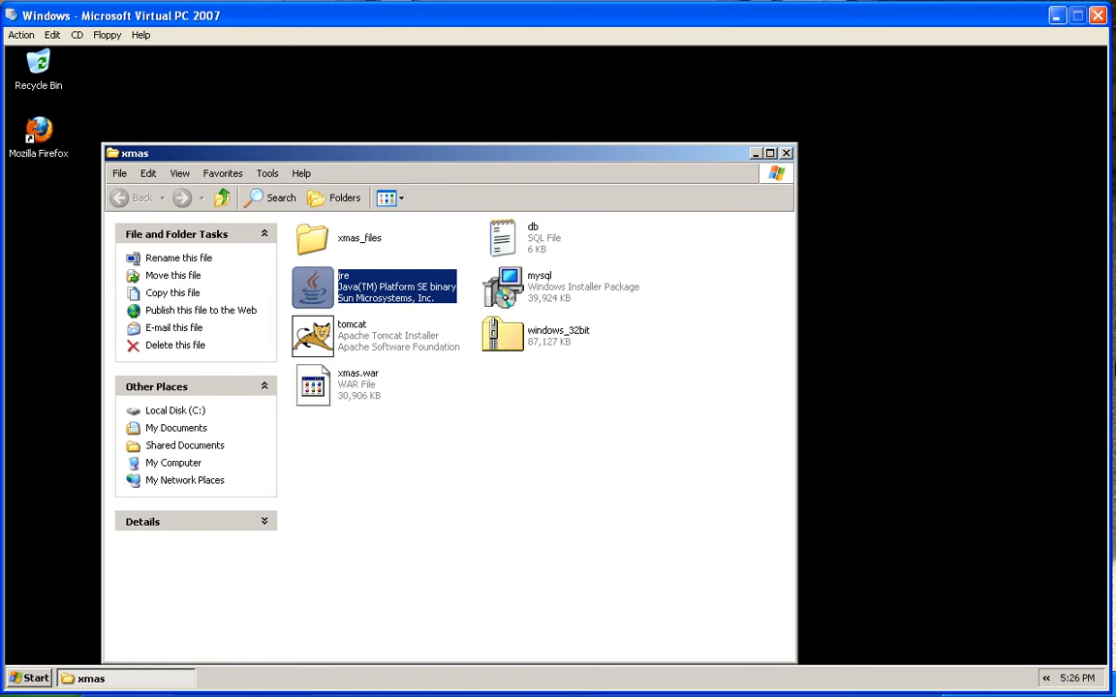
left_click(728, 501)
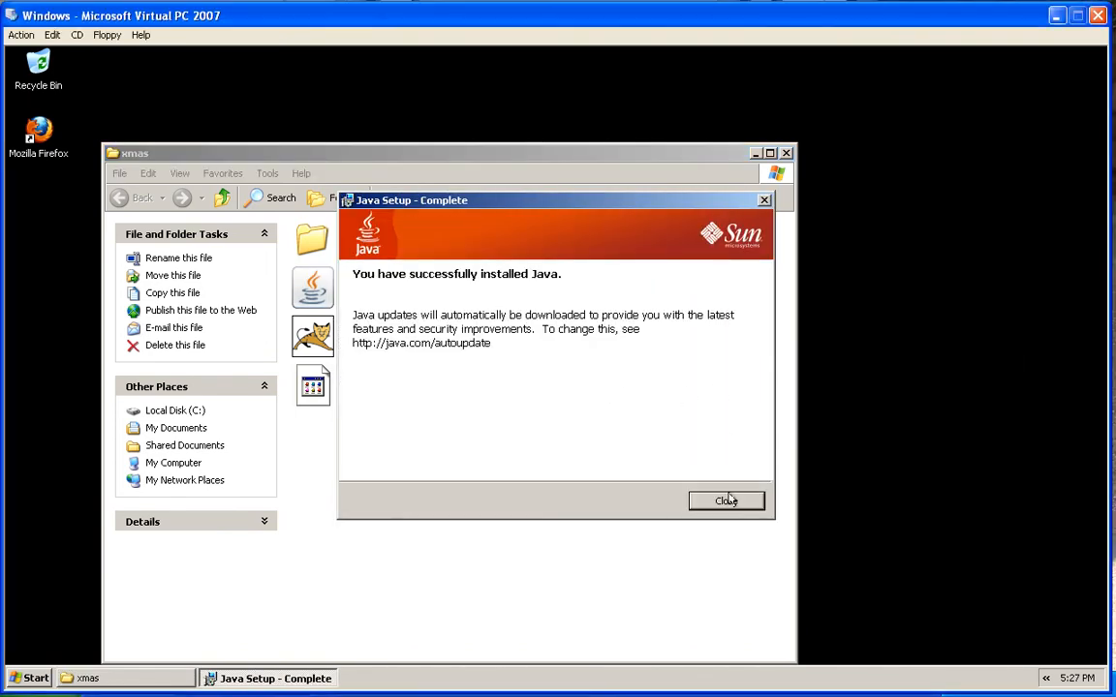
left_click(728, 499)
left_click(391, 375)
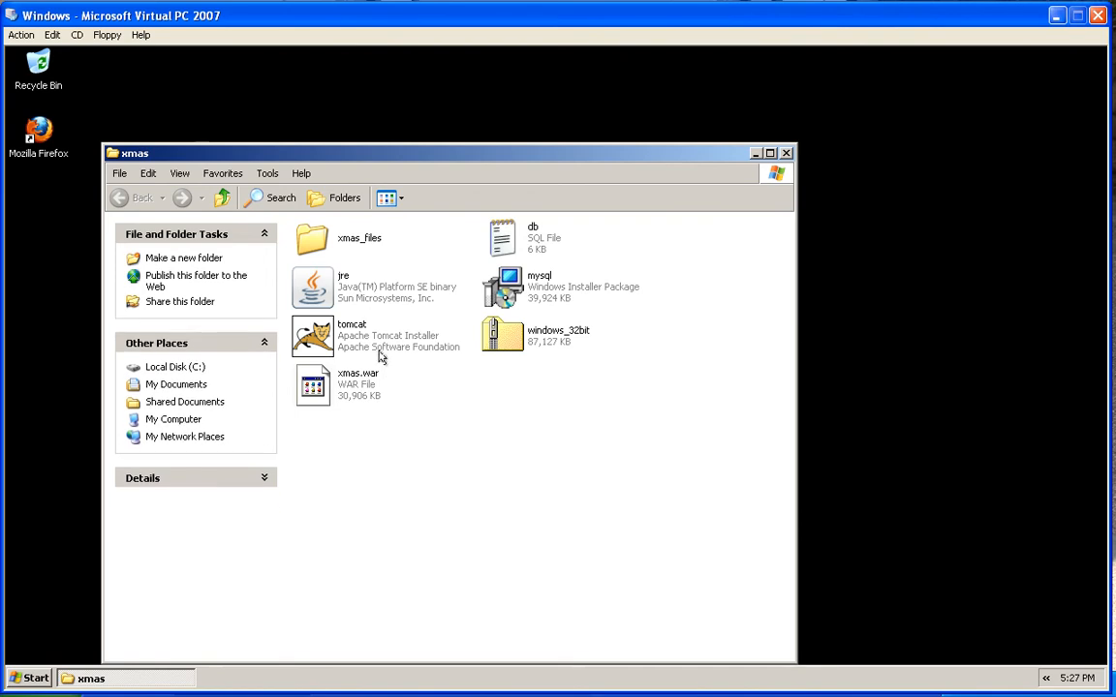
Install Tomcat with Normal components, default location, port 8080 and the jre6 runtime
mouse_move(380, 356)
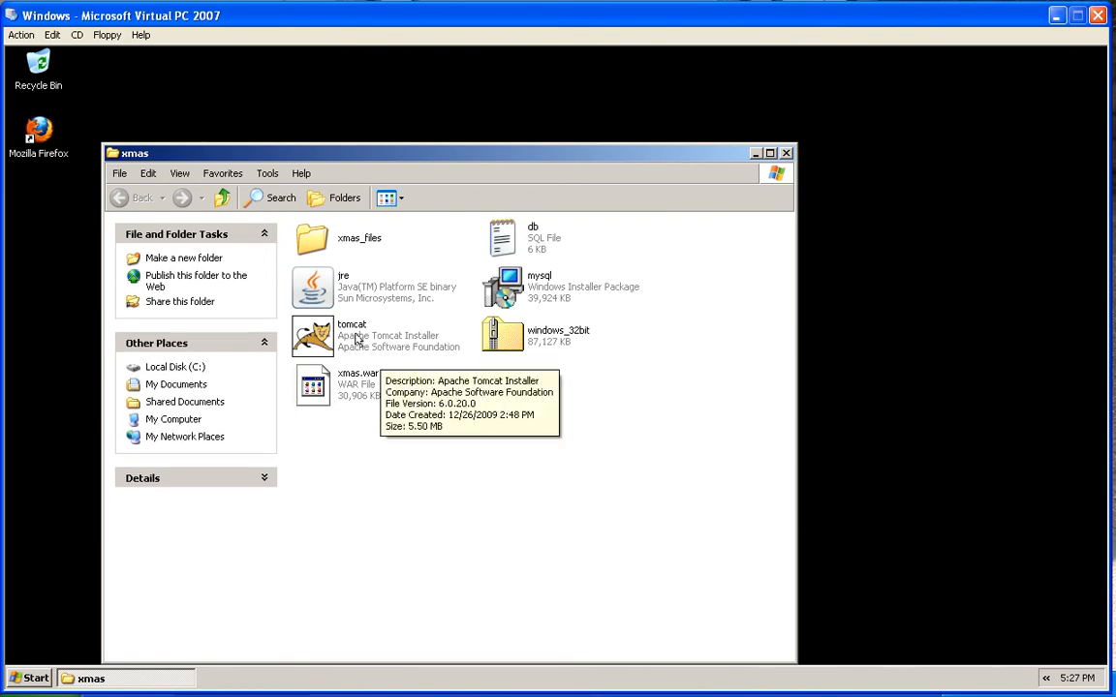
double_click(357, 338)
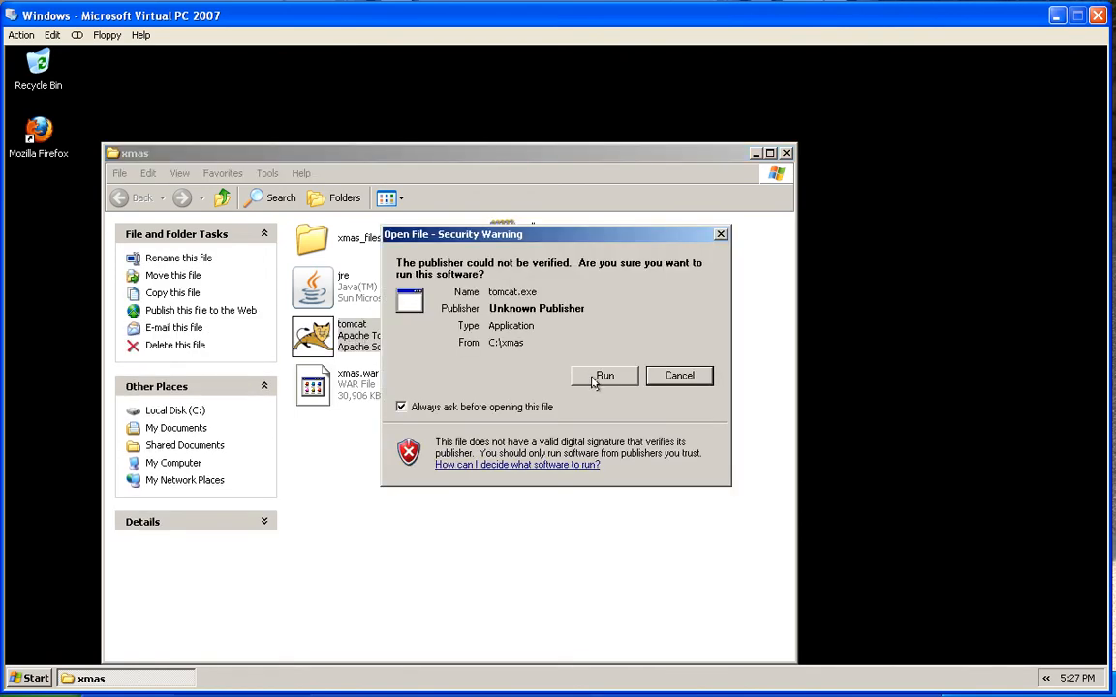
left_click(601, 378)
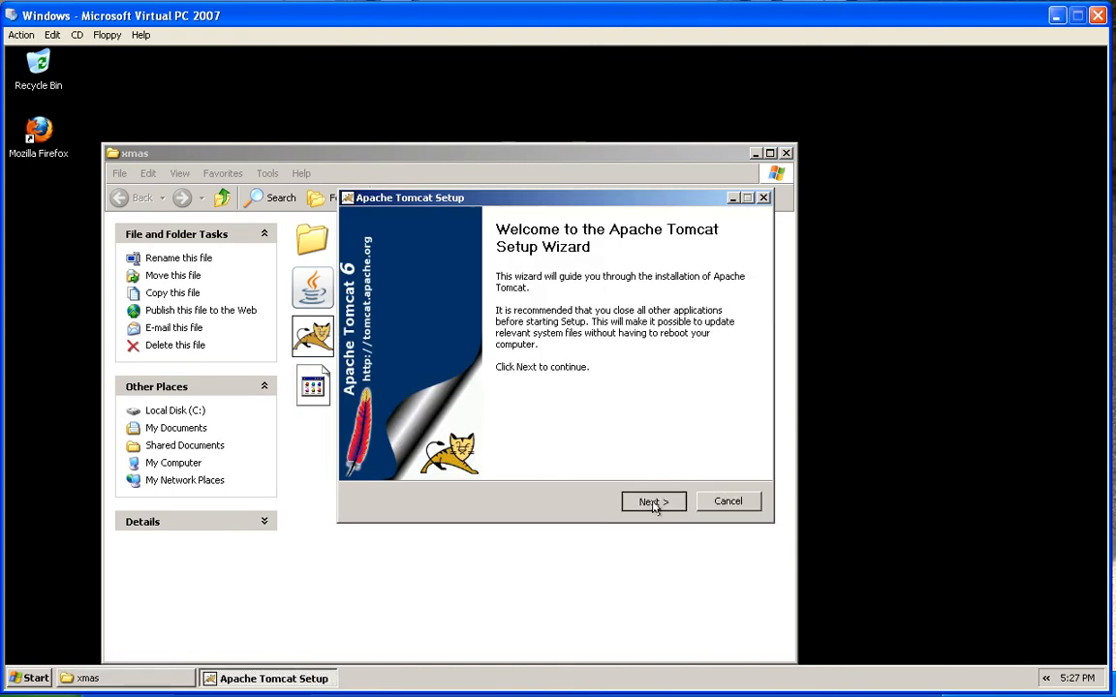
left_click(653, 501)
left_click(654, 502)
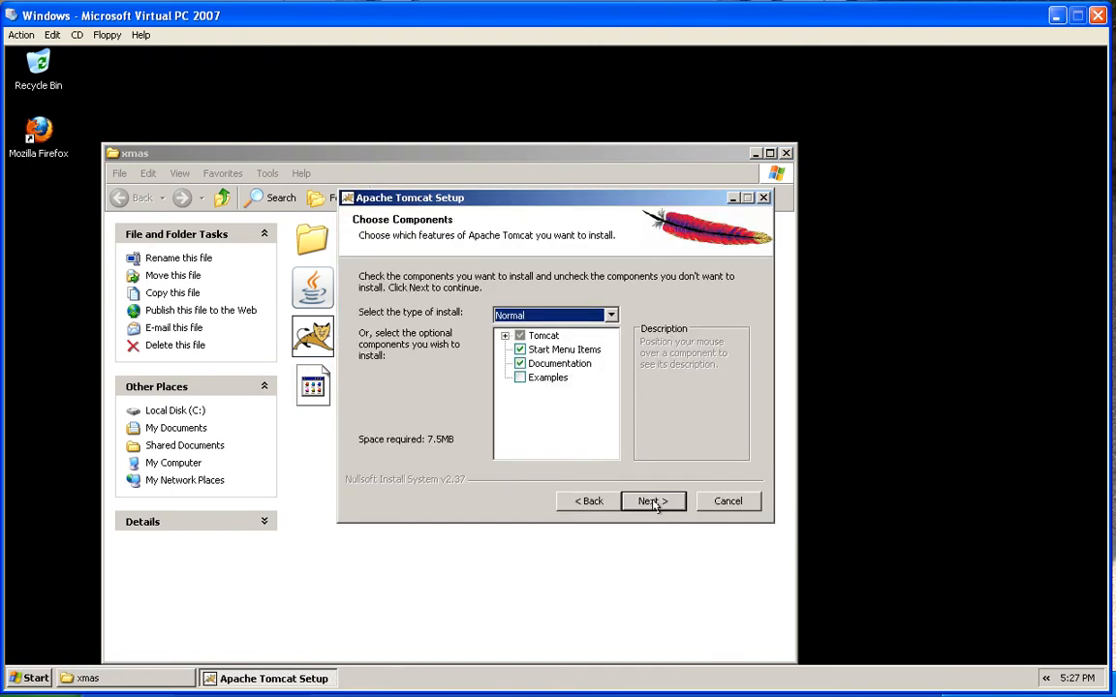
left_click(654, 501)
left_click(653, 501)
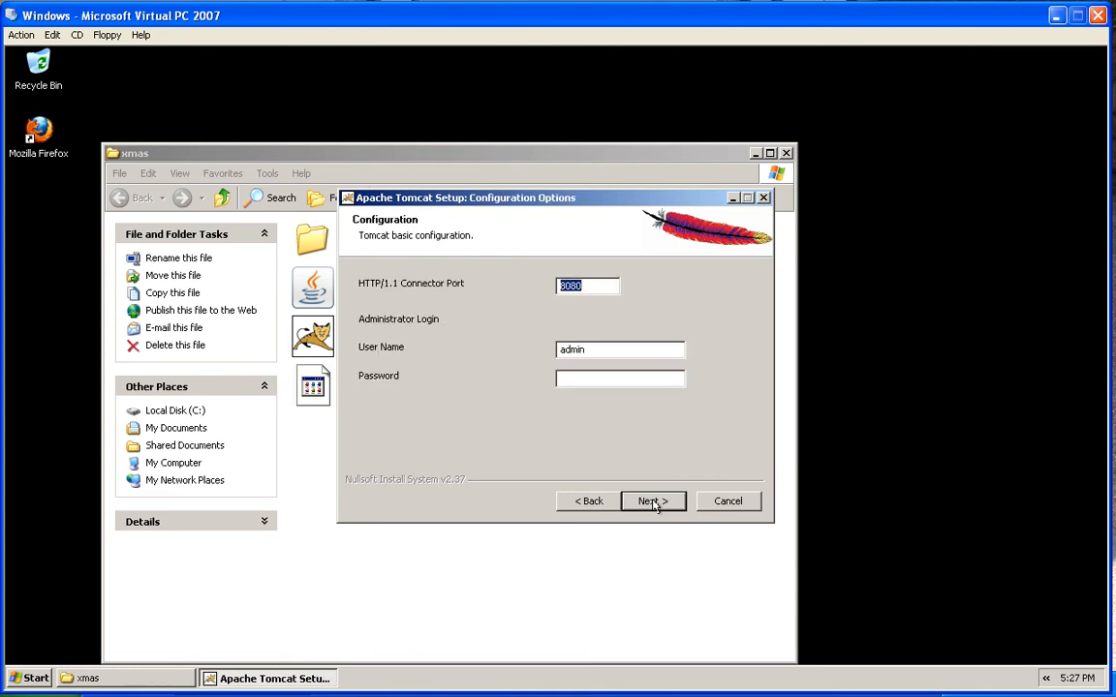
left_click(654, 501)
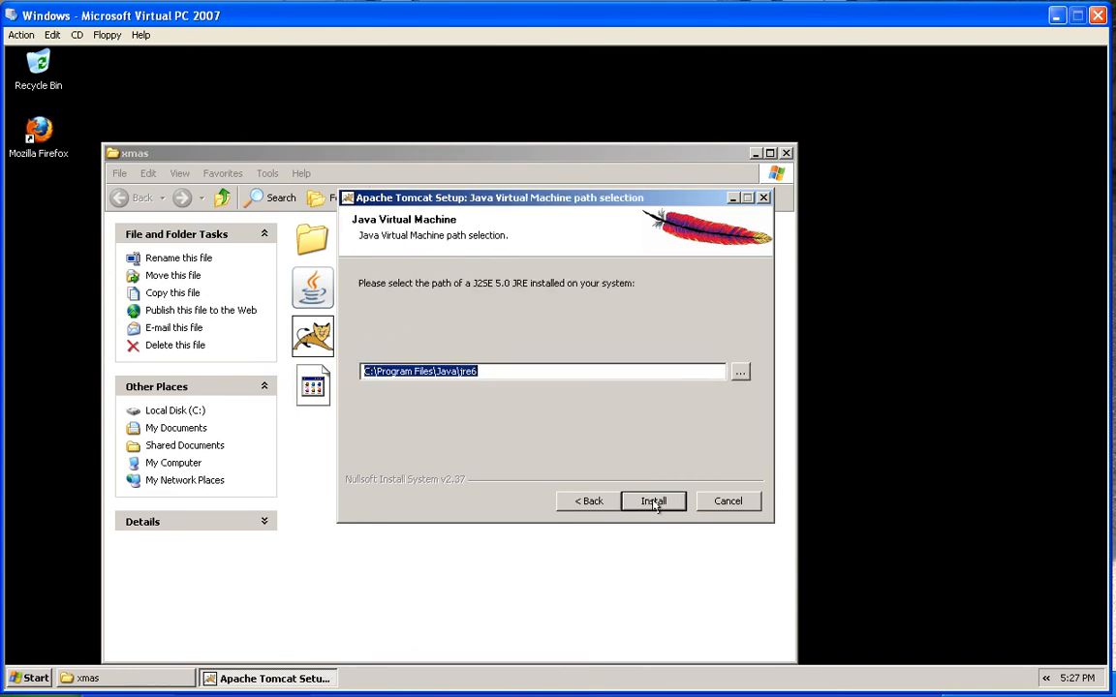
left_click(654, 501)
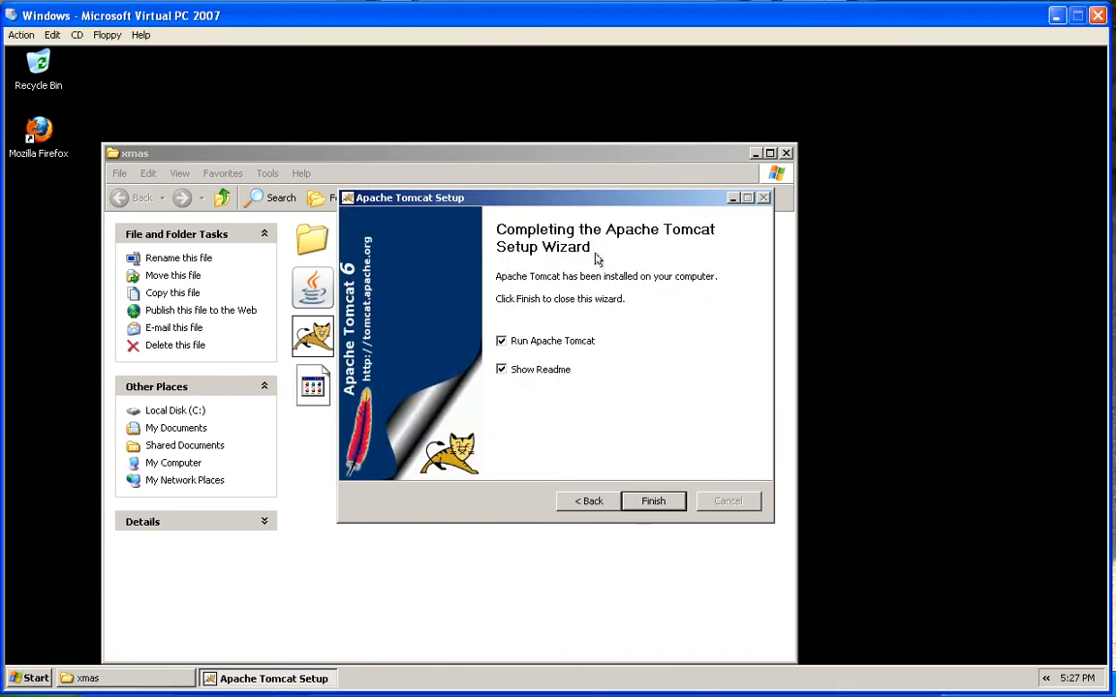
Untick Run Apache Tomcat and Show Readme, then finish the Tomcat setup
left_click(501, 340)
left_click(500, 370)
left_click(653, 503)
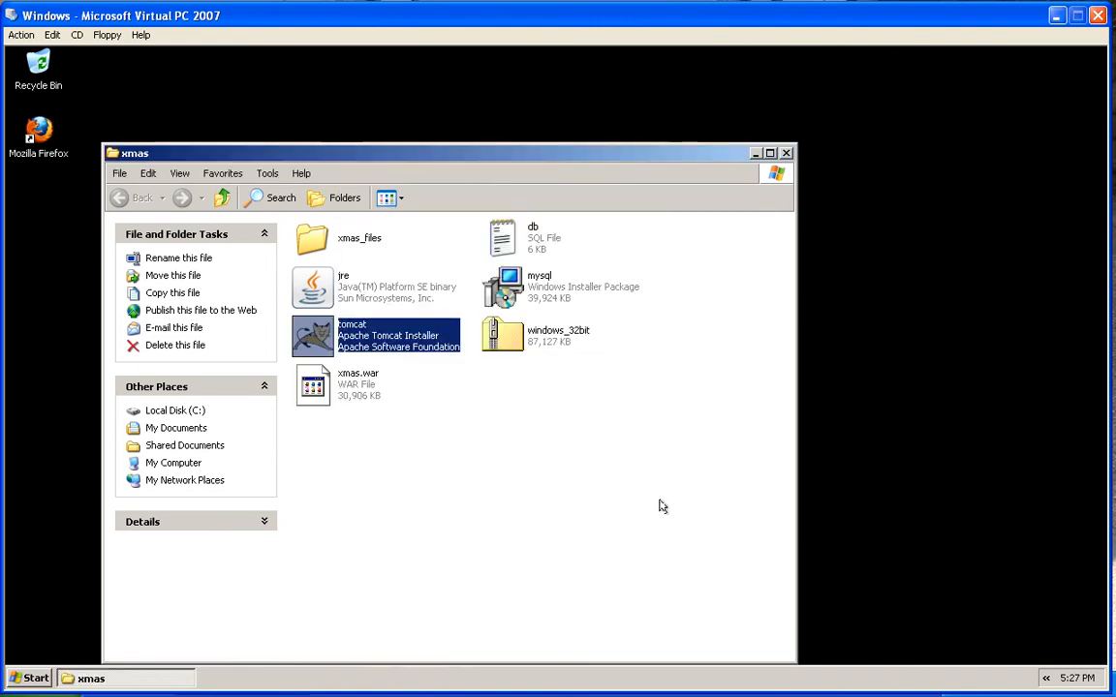
left_click(658, 416)
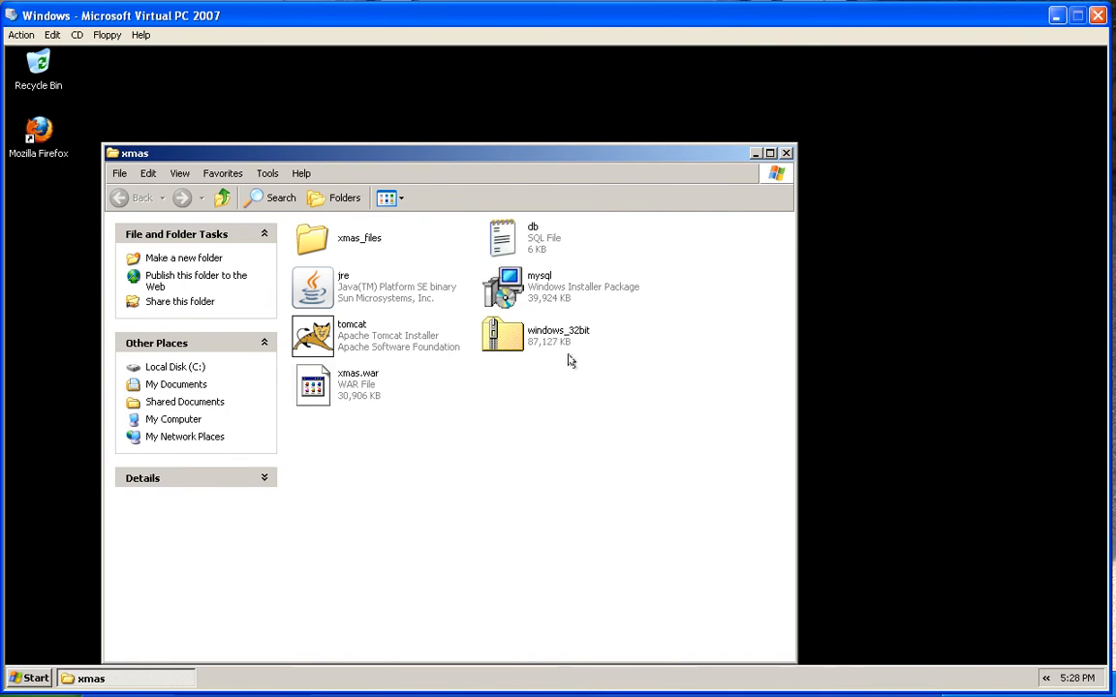
Run the mysql installer with a Typical setup, skip the MySQL Enterprise pages, and finish
left_click(539, 292)
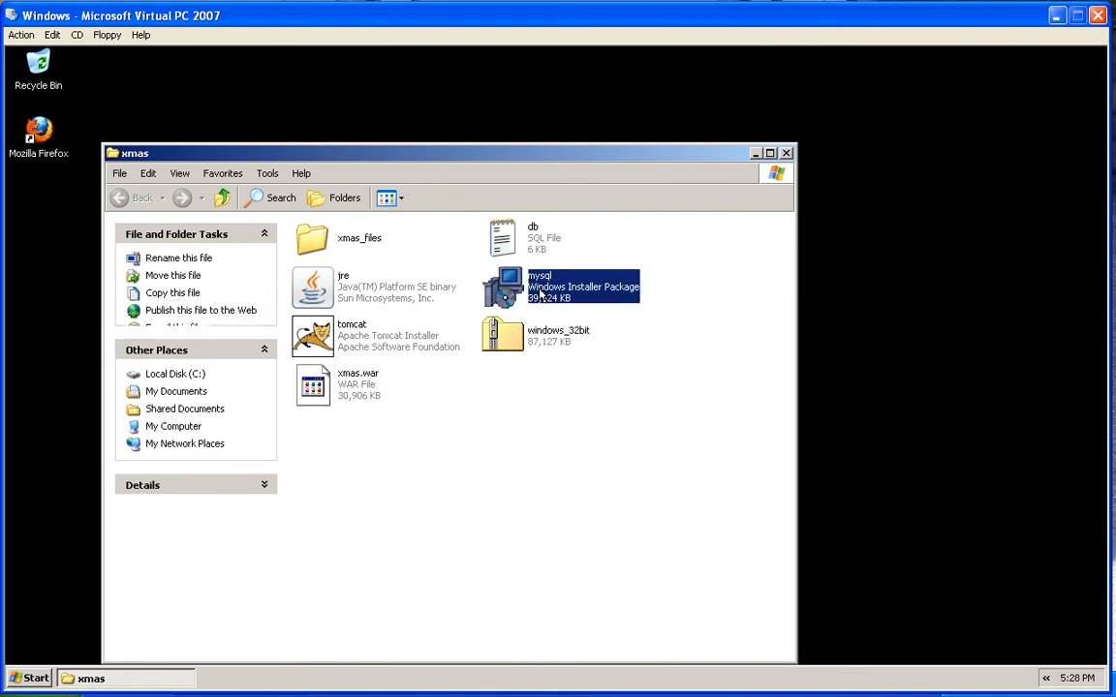
key("Return")
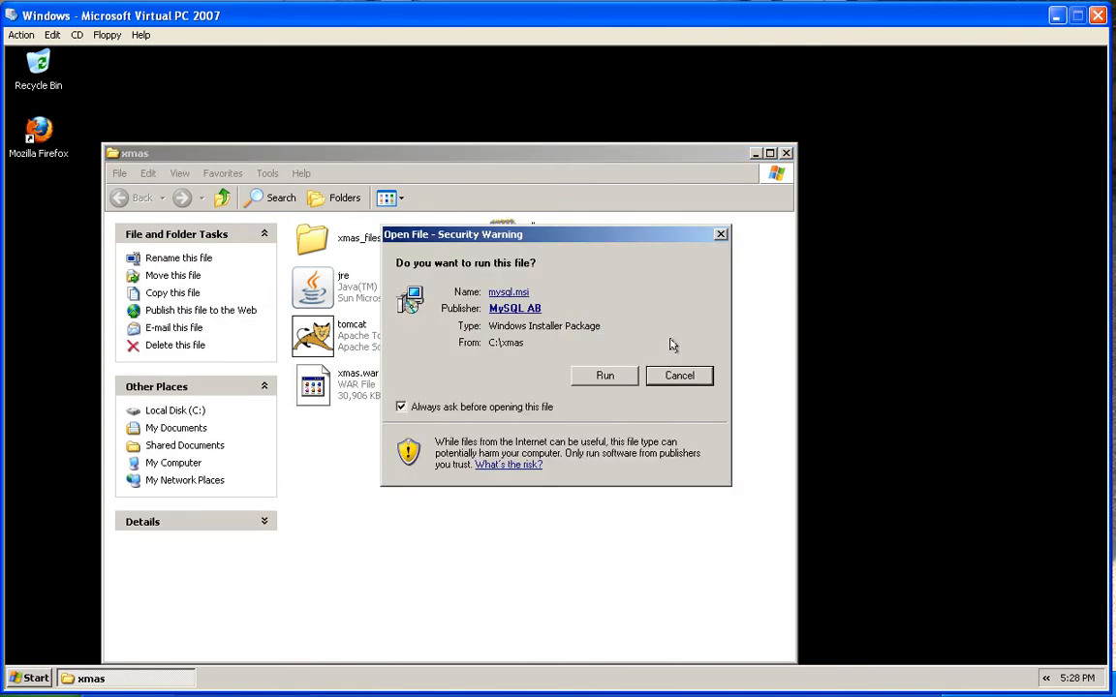
left_click(604, 375)
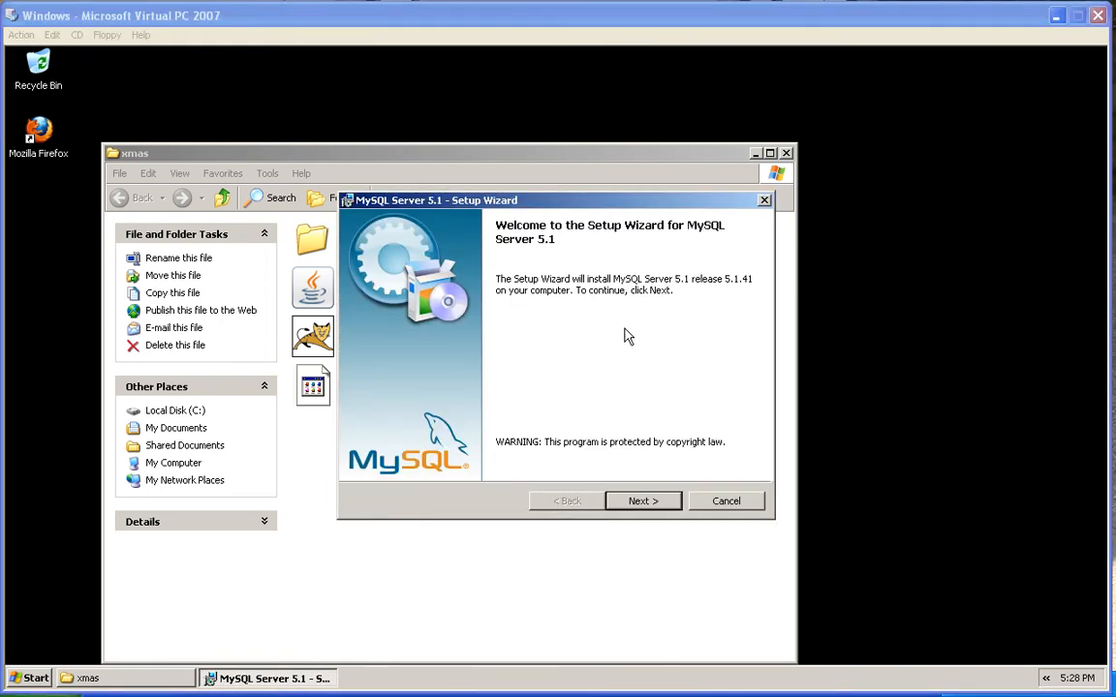
left_click(642, 501)
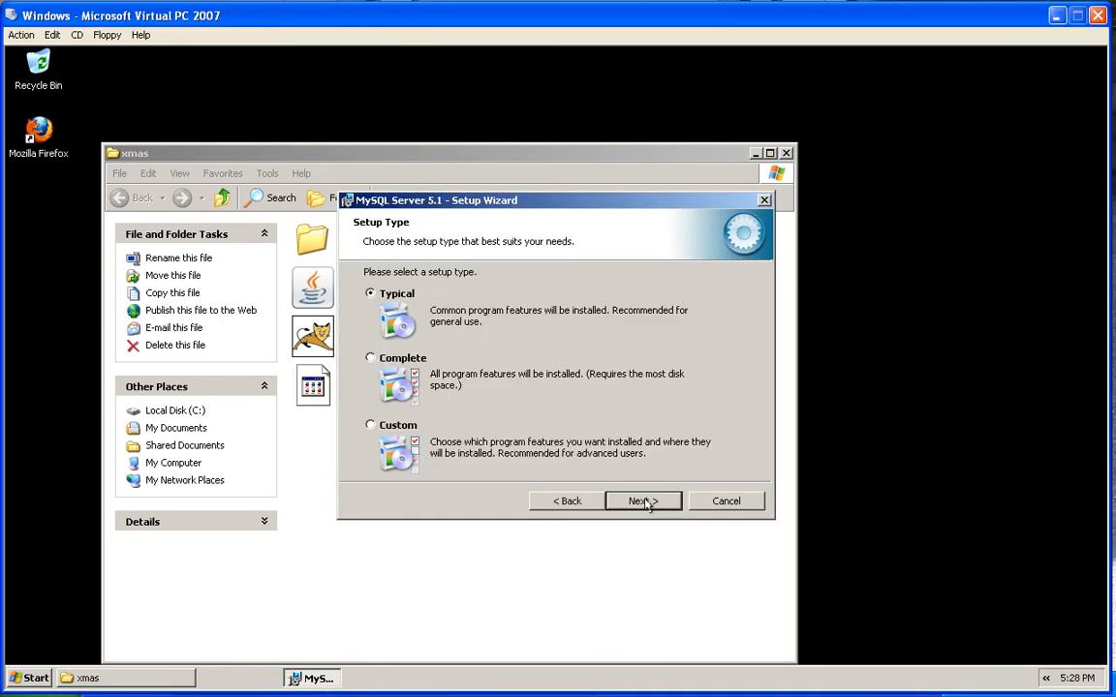
left_click(644, 502)
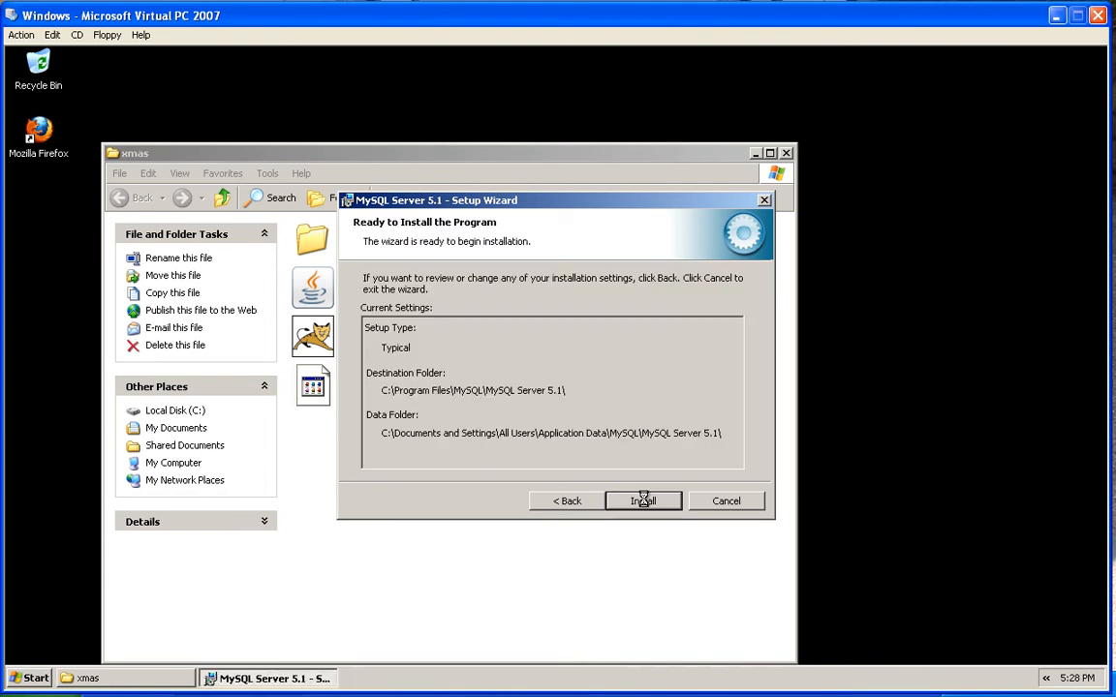
left_click(641, 504)
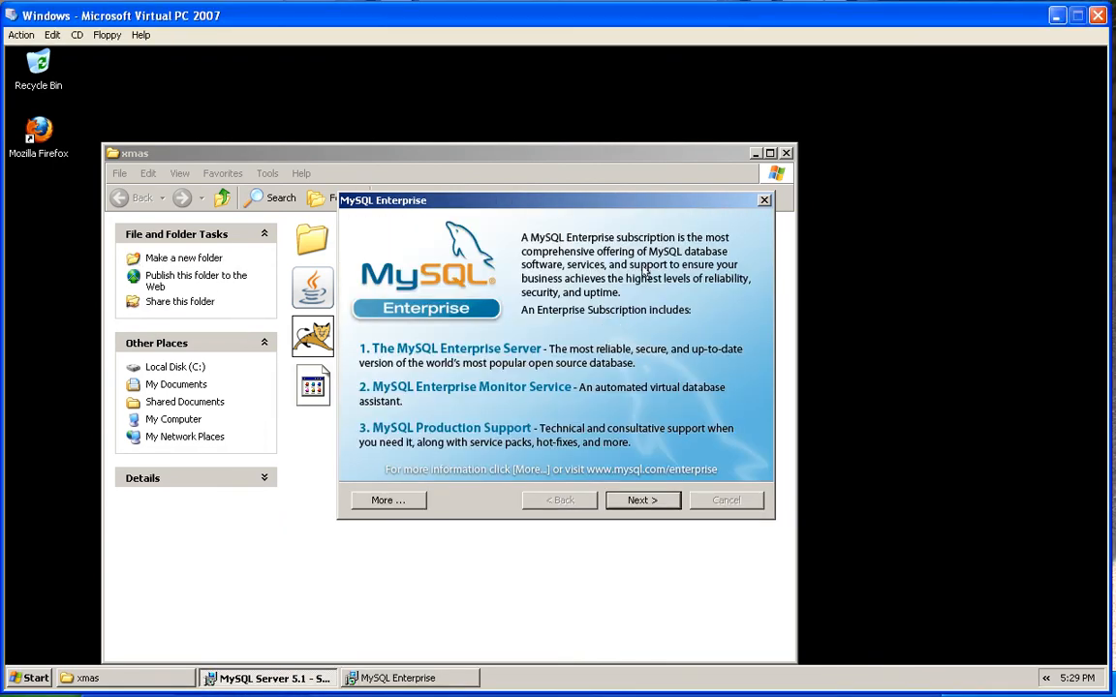
left_click(643, 499)
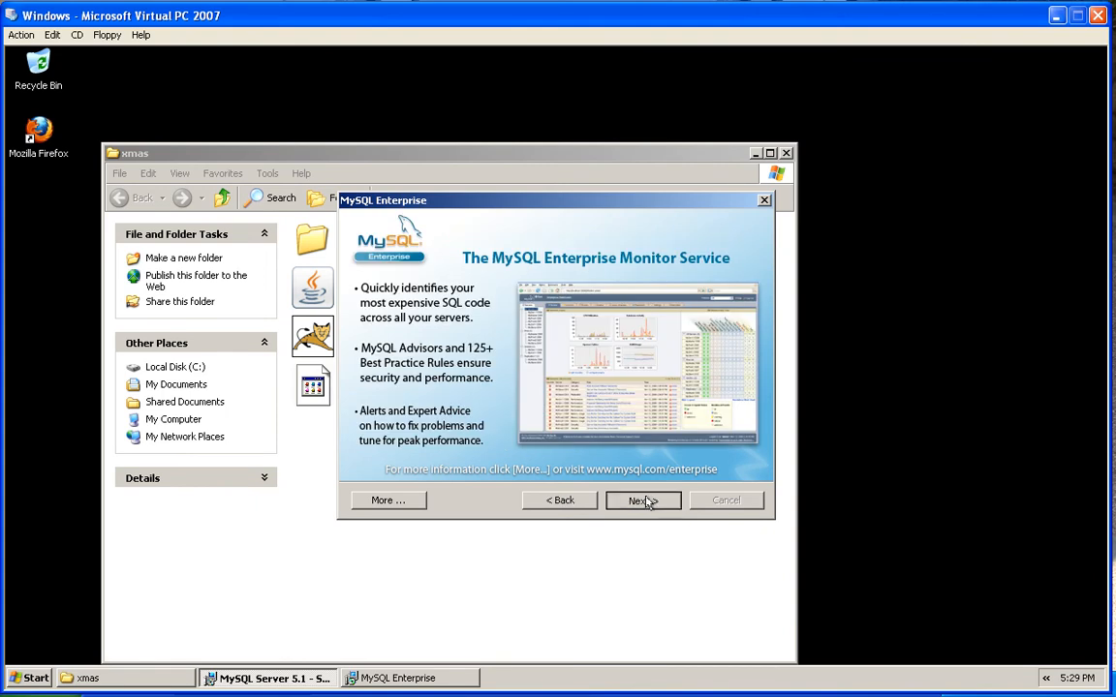
left_click(643, 500)
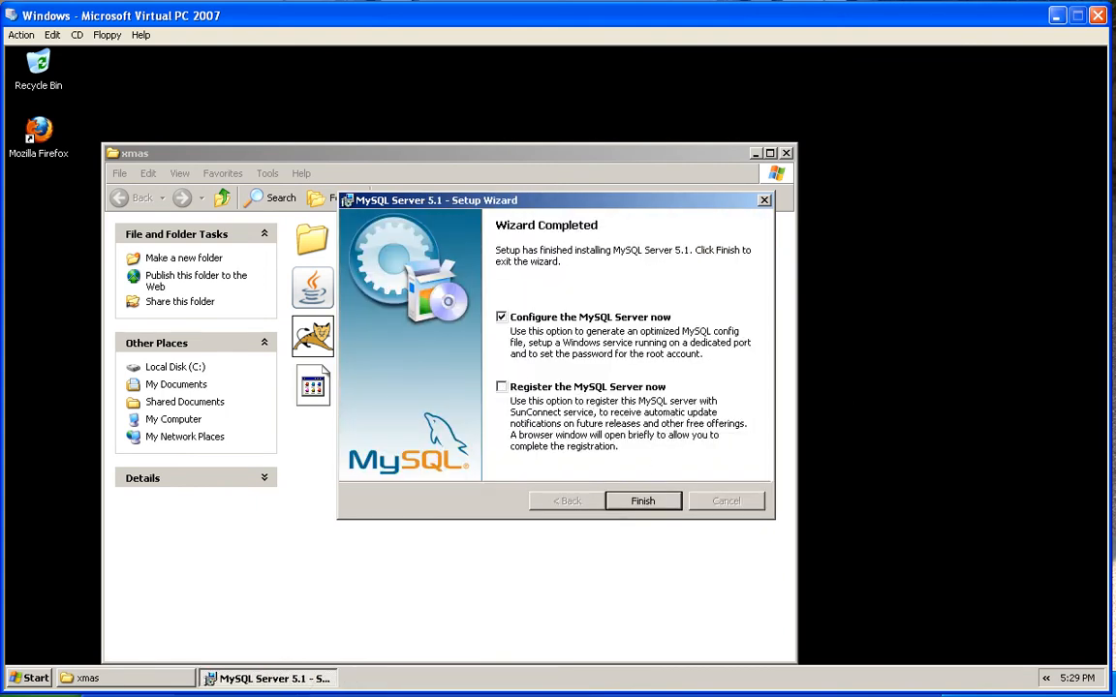
left_click(642, 500)
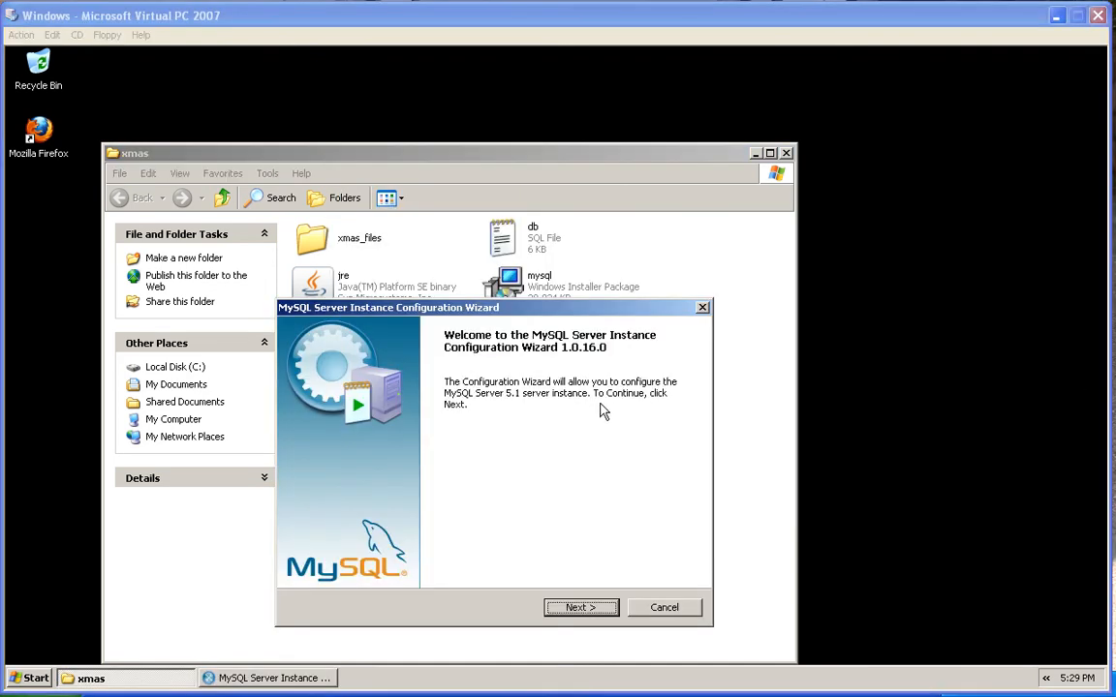
Choose Standard Configuration as a Windows service, set and confirm the root password, and execute
left_click(580, 608)
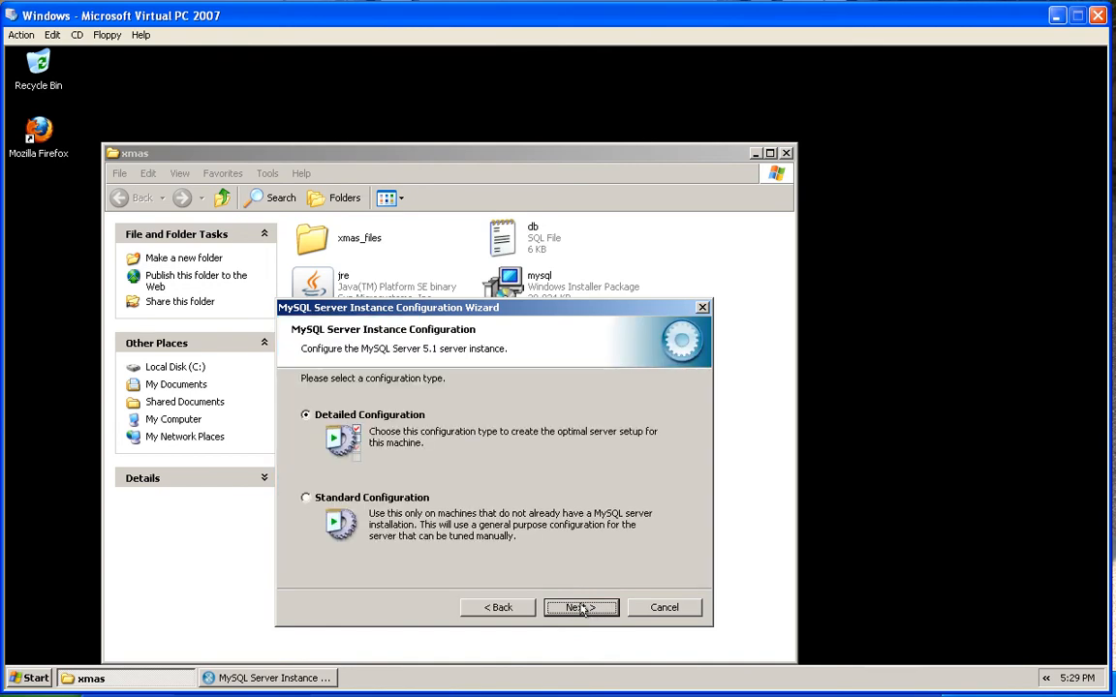
left_click(332, 499)
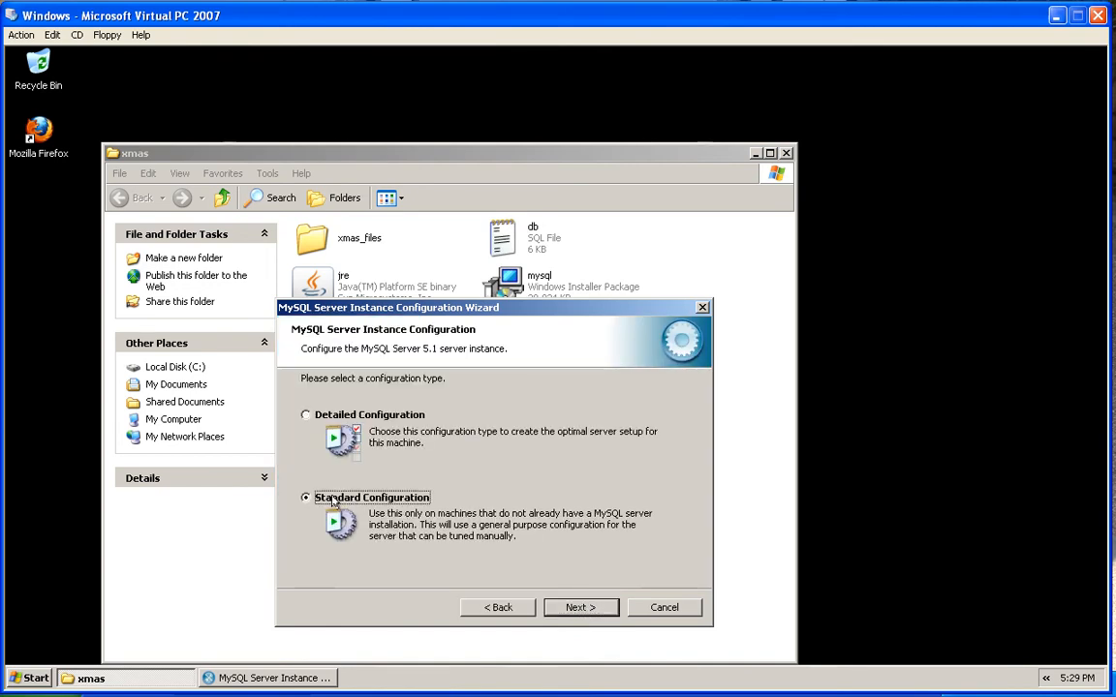
left_click(578, 607)
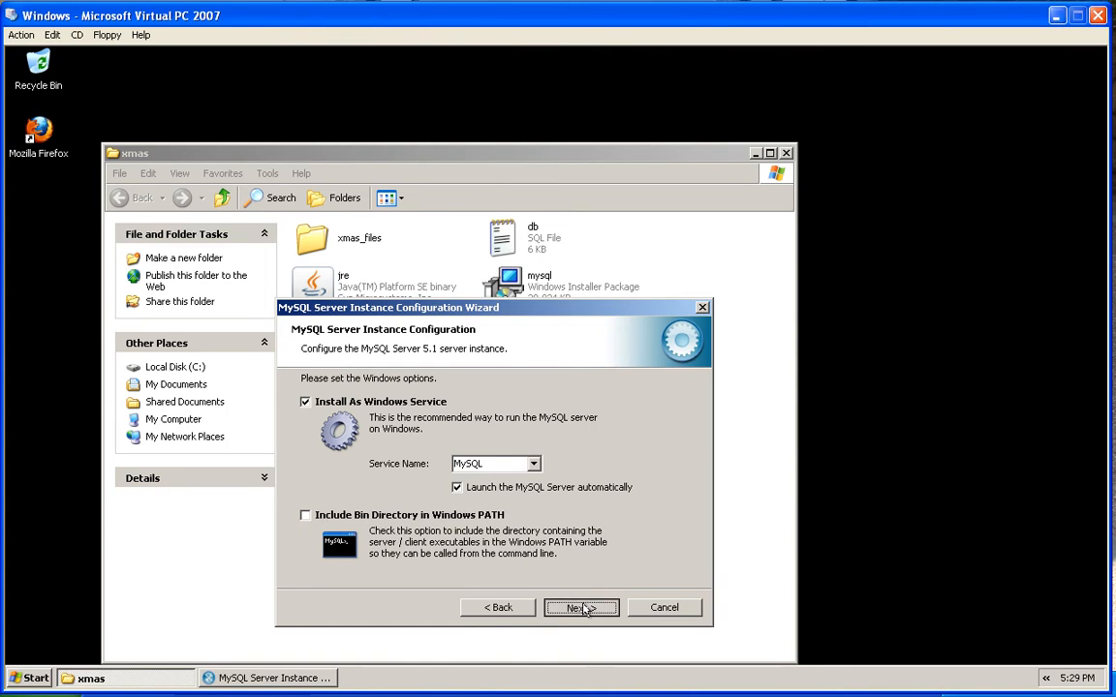
left_click(581, 608)
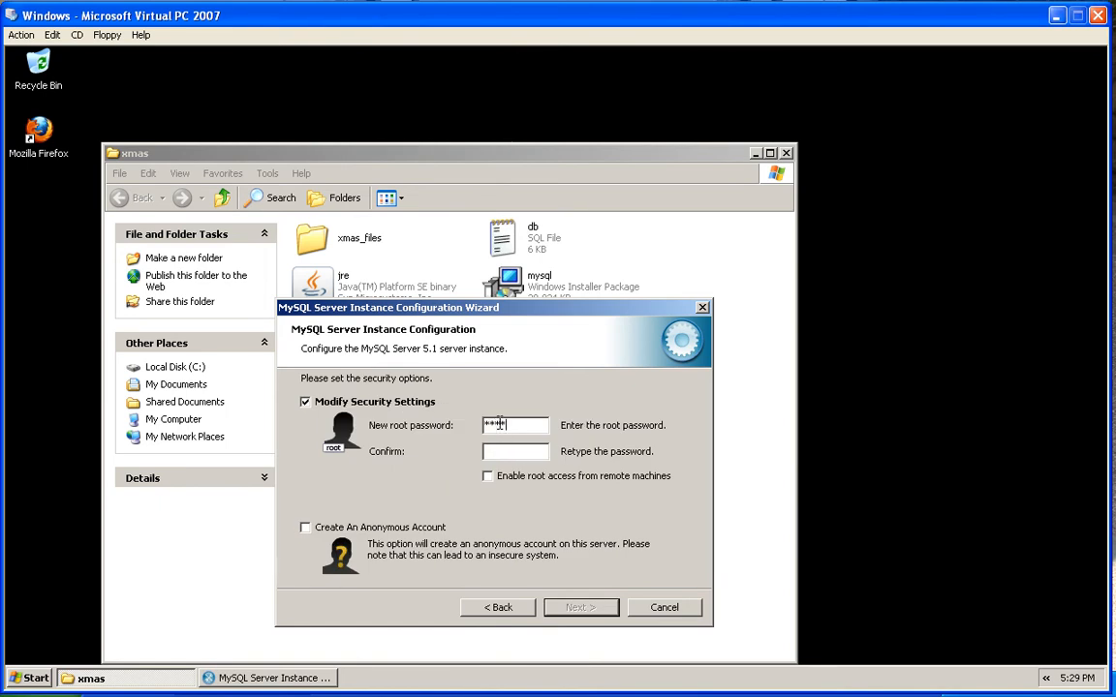
key("Tab")
type("root")
left_click(586, 609)
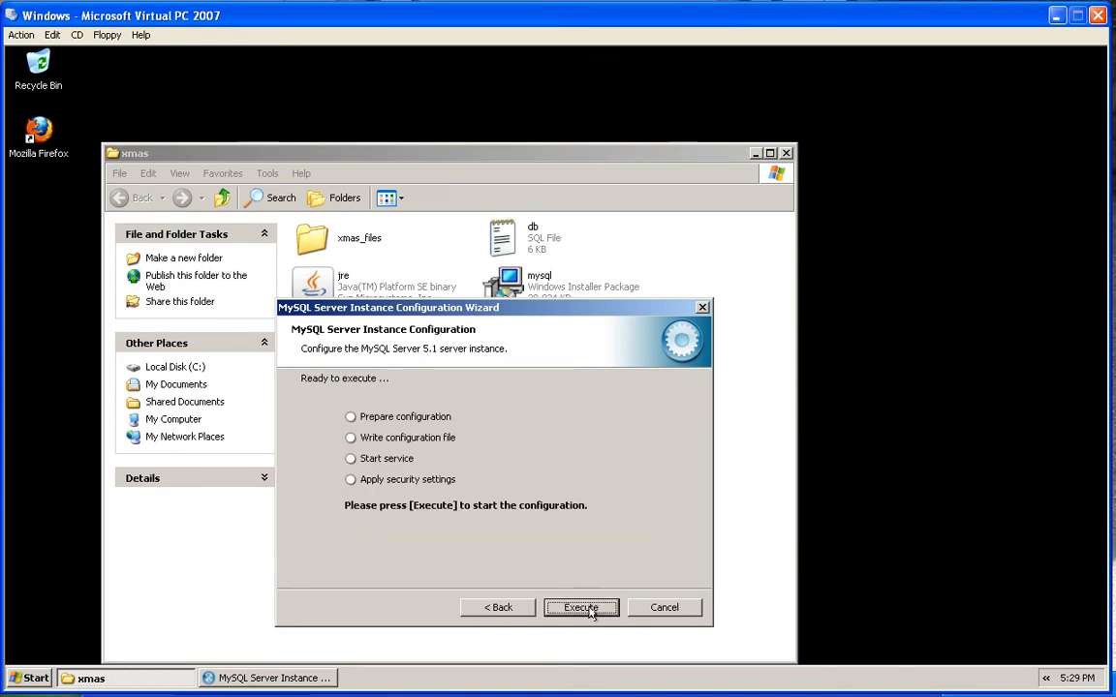
left_click(585, 610)
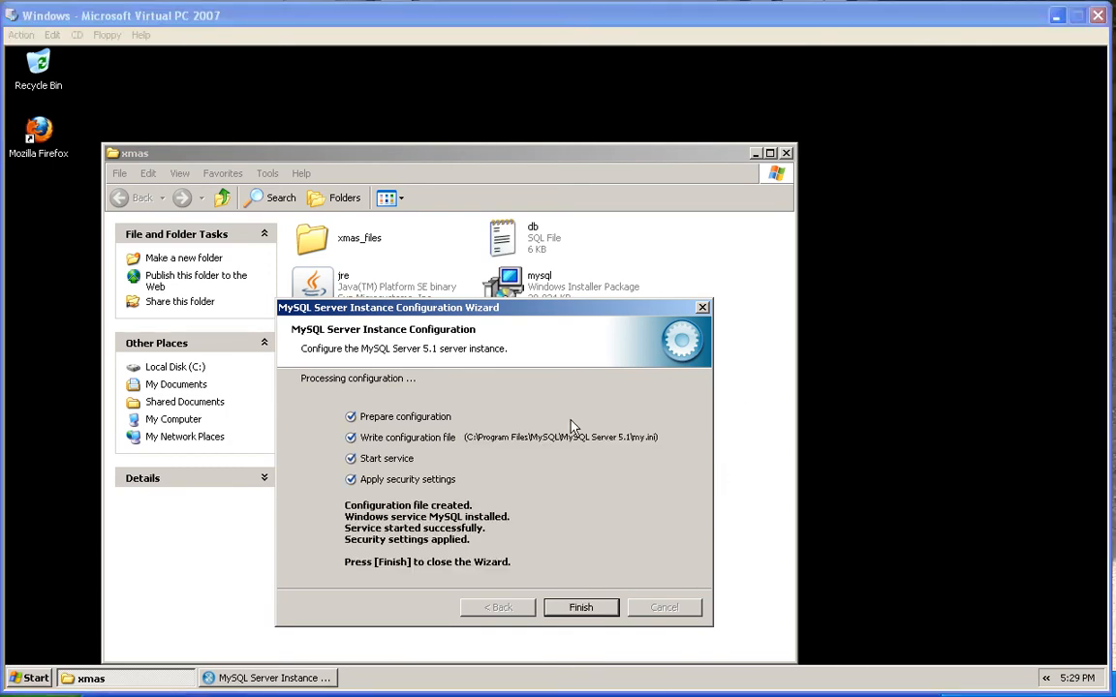
left_click(586, 608)
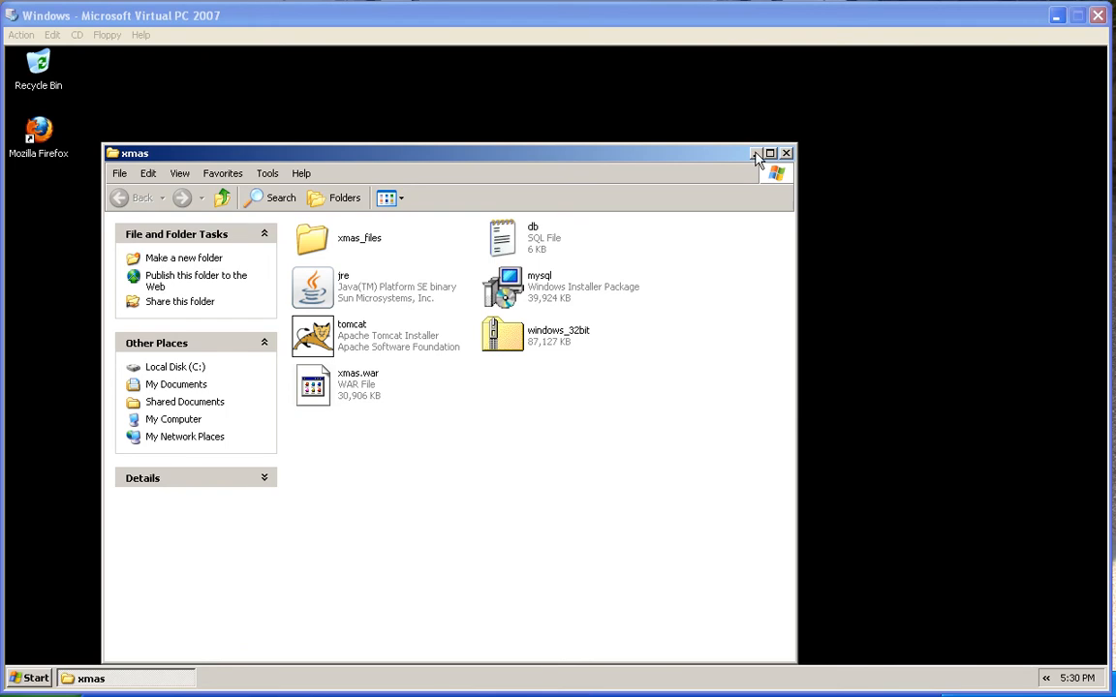
Launch MySQL Command Line Client from the MySQL Server 5.1 Start menu folder
left_click(12, 680)
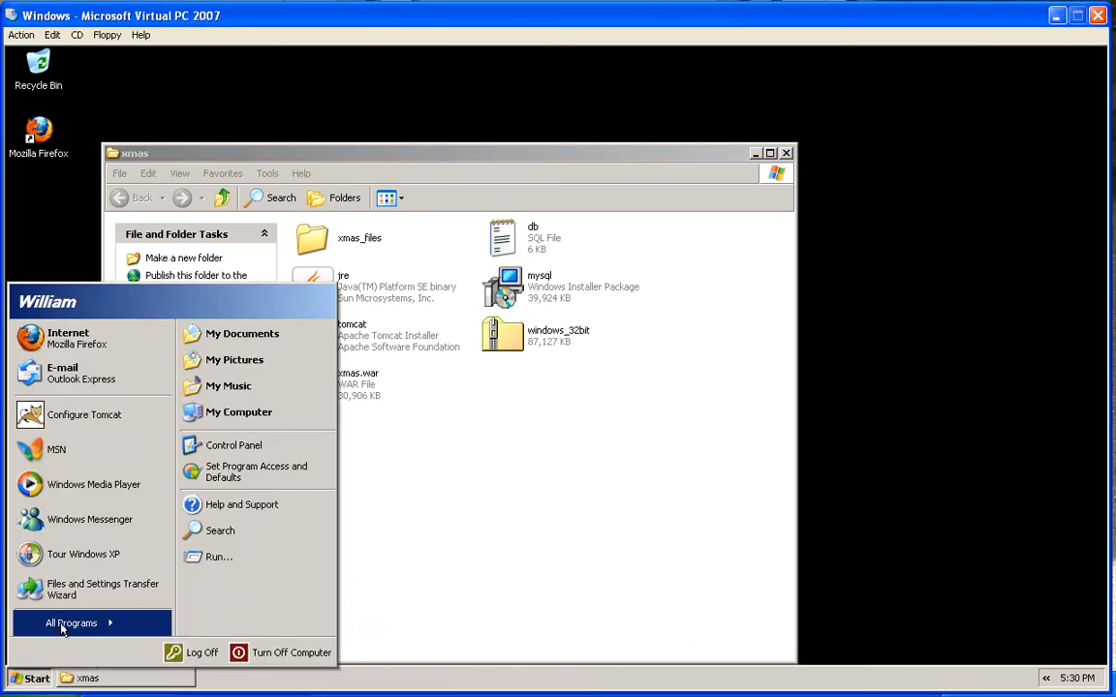
mouse_move(61, 627)
mouse_move(155, 628)
mouse_move(366, 635)
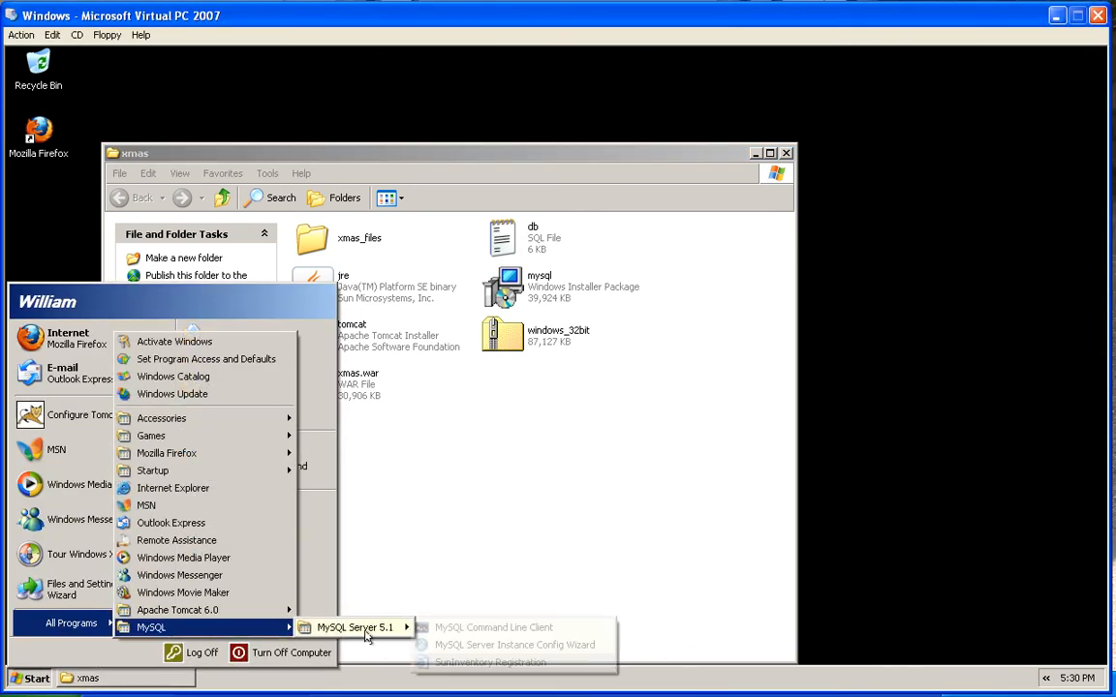
left_click(451, 632)
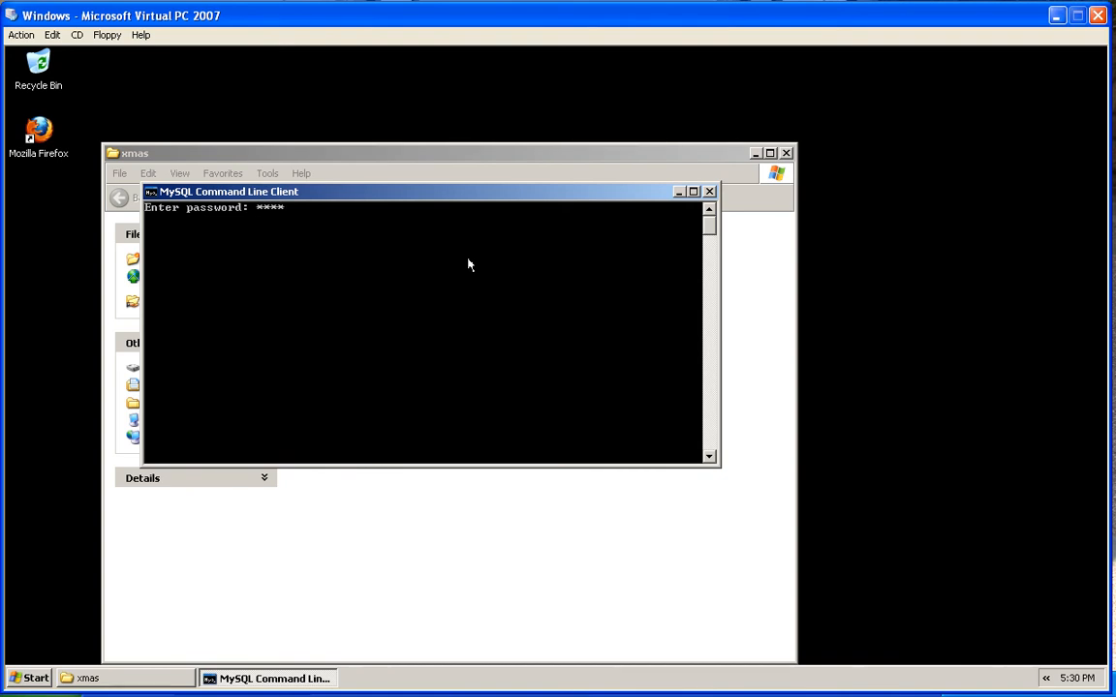
Log in with the root password, run source c:\xmas\db.sql, and exit the console
key("Return")
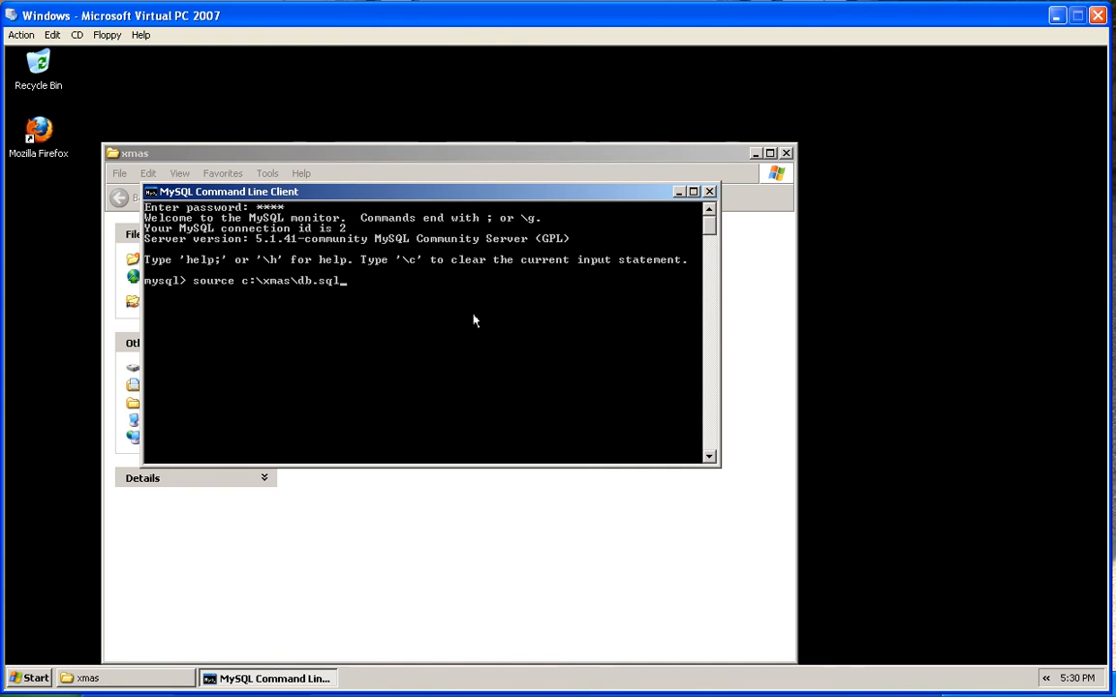
key("Return")
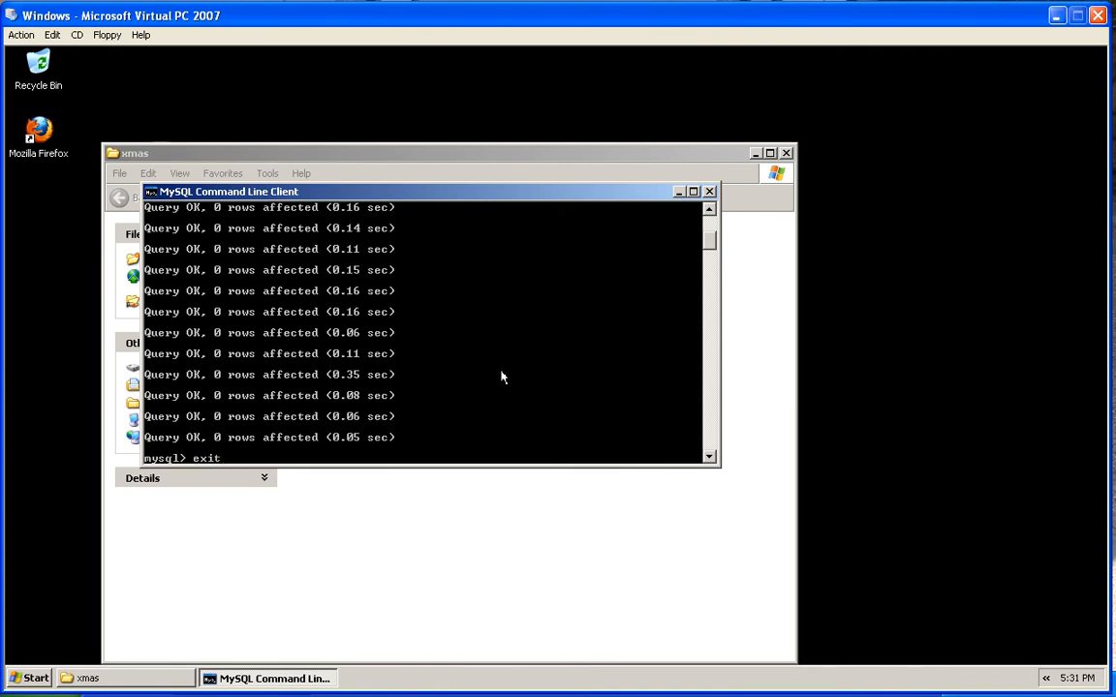
type("exit")
key("Return")
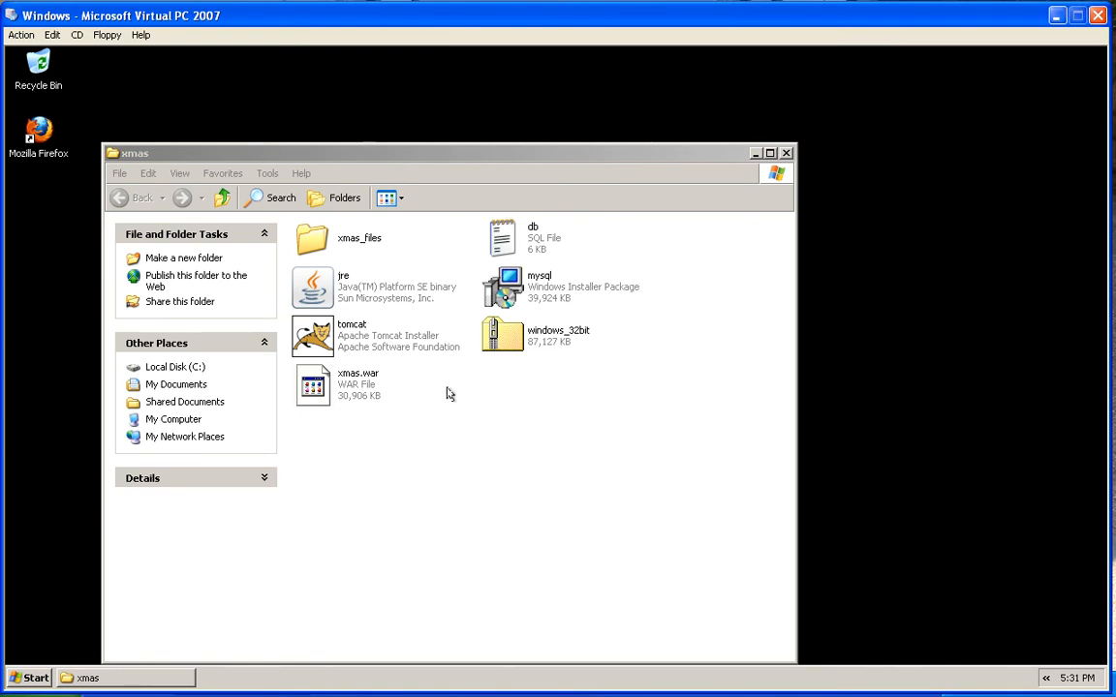
Copy xmas.war from the C:\xmas folder
left_click(352, 388)
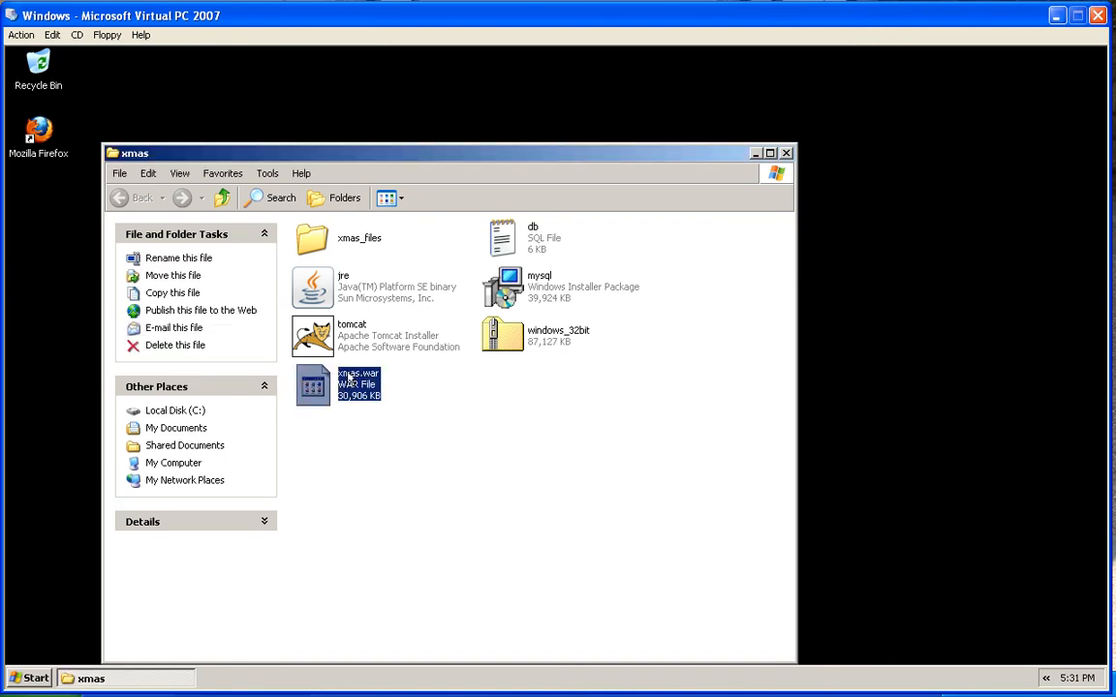
right_click(354, 387)
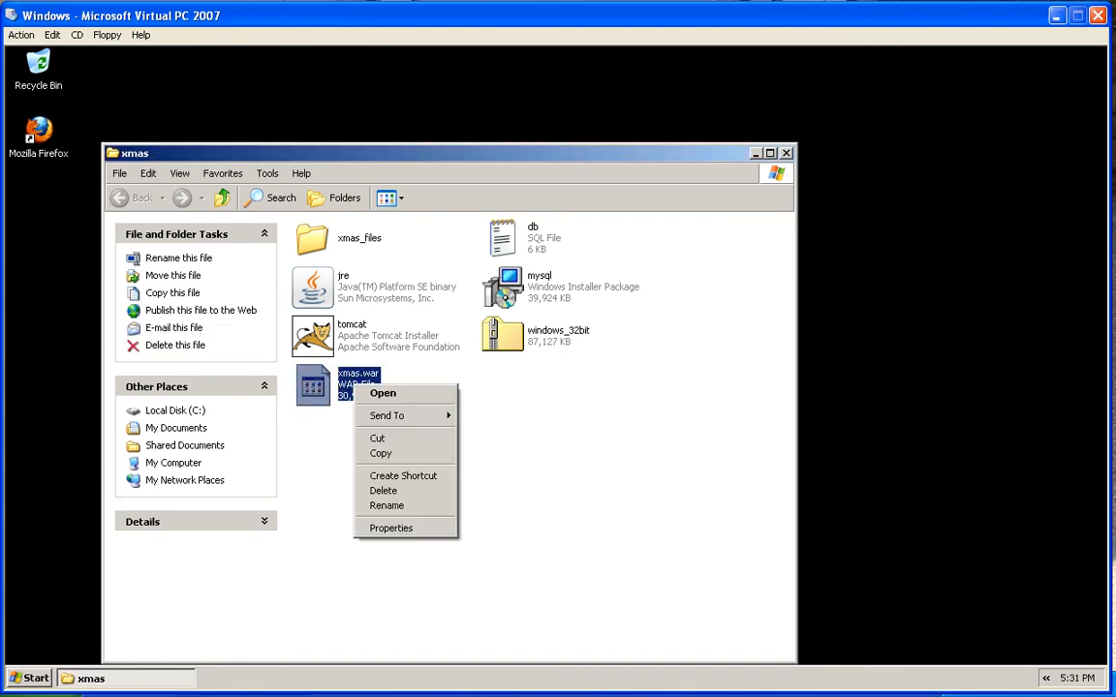
left_click(382, 454)
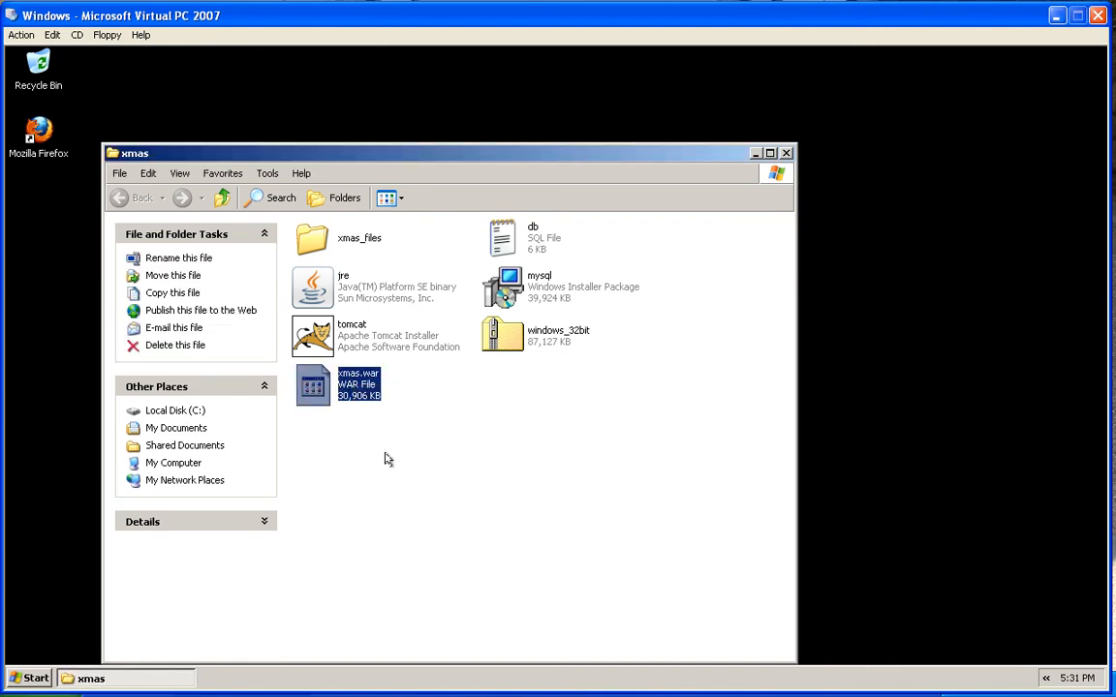
Open C:\Program Files\Apache Software Foundation\Tomcat 6.0\webapps
left_click(36, 678)
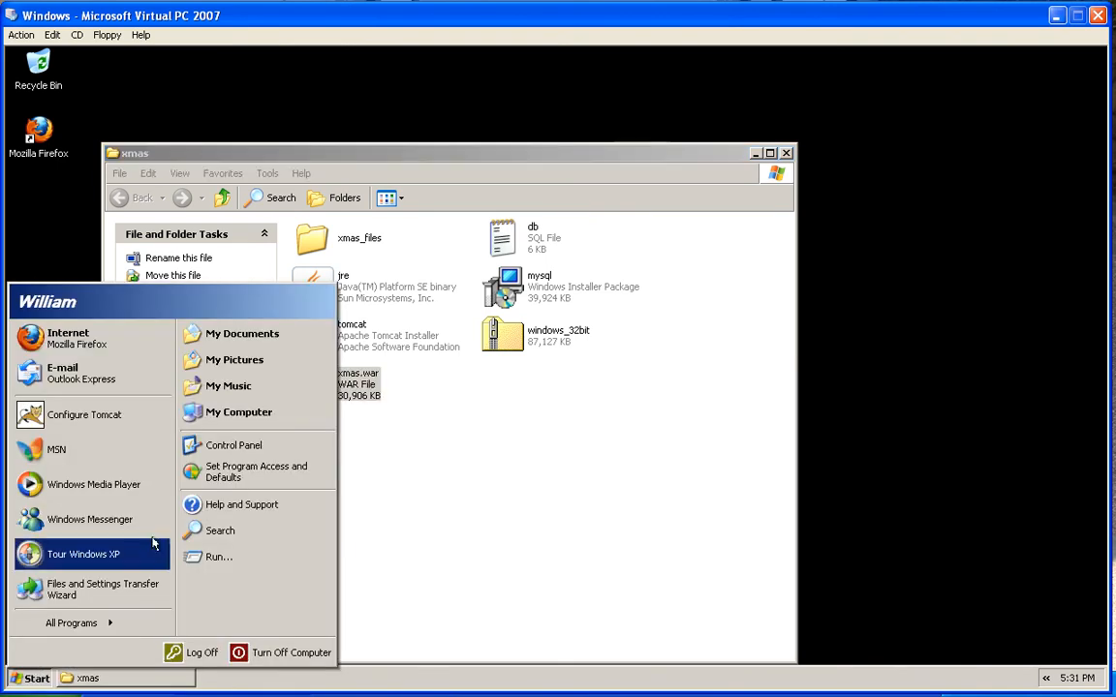
left_click(257, 417)
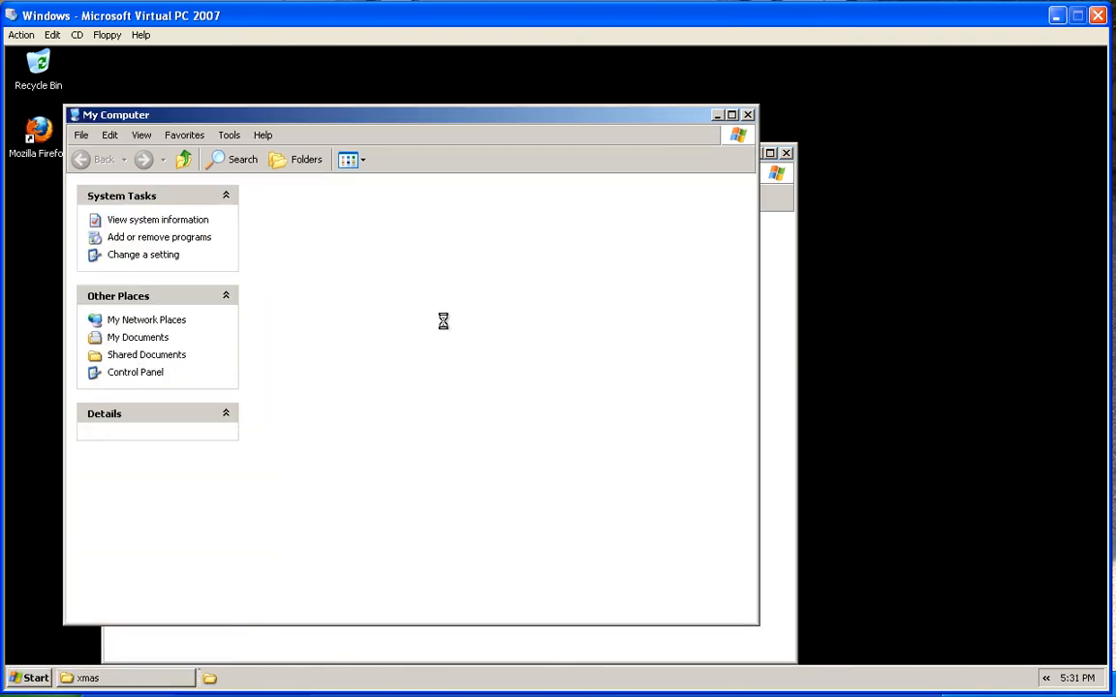
left_click(331, 310)
double_click(330, 310)
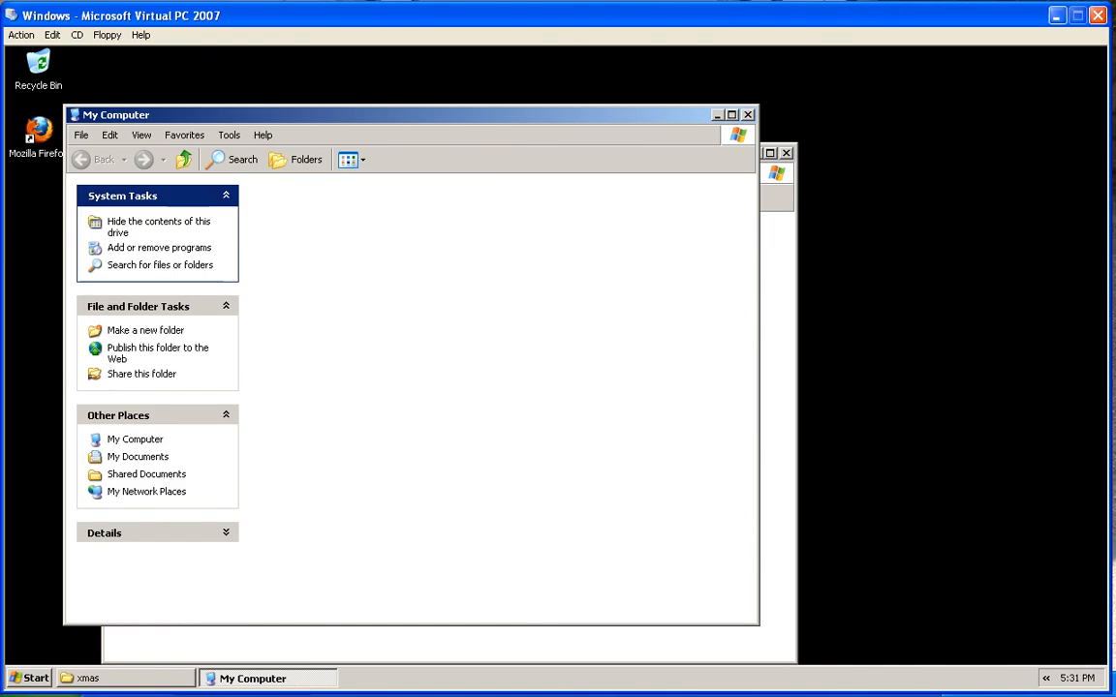
left_click(473, 198)
double_click(473, 198)
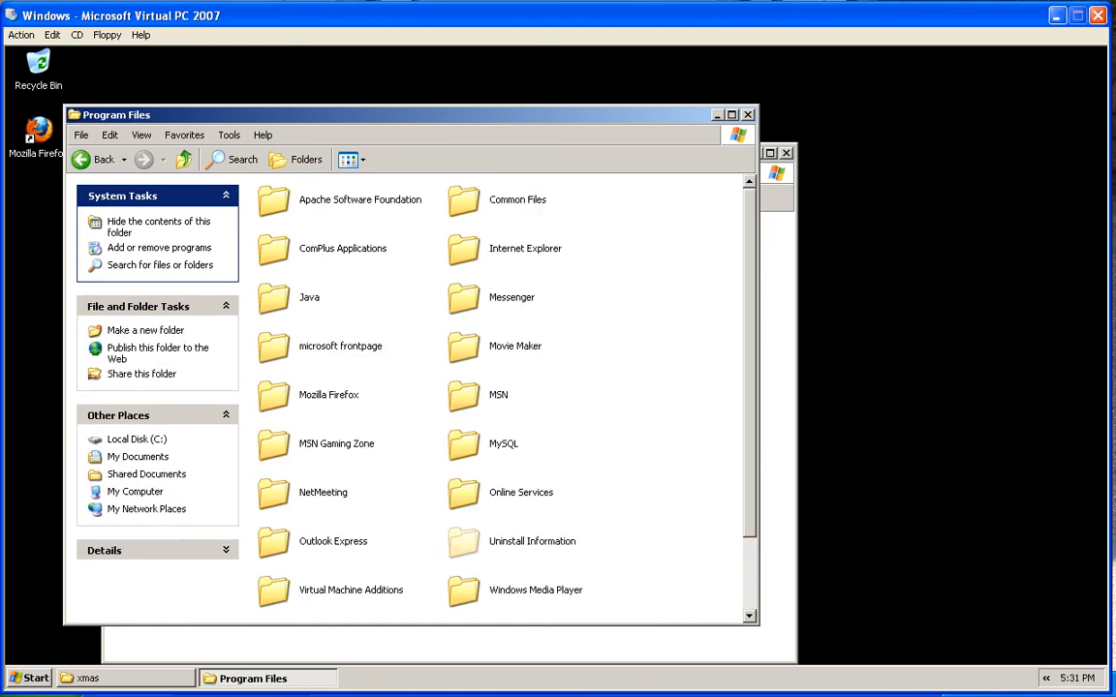
double_click(298, 210)
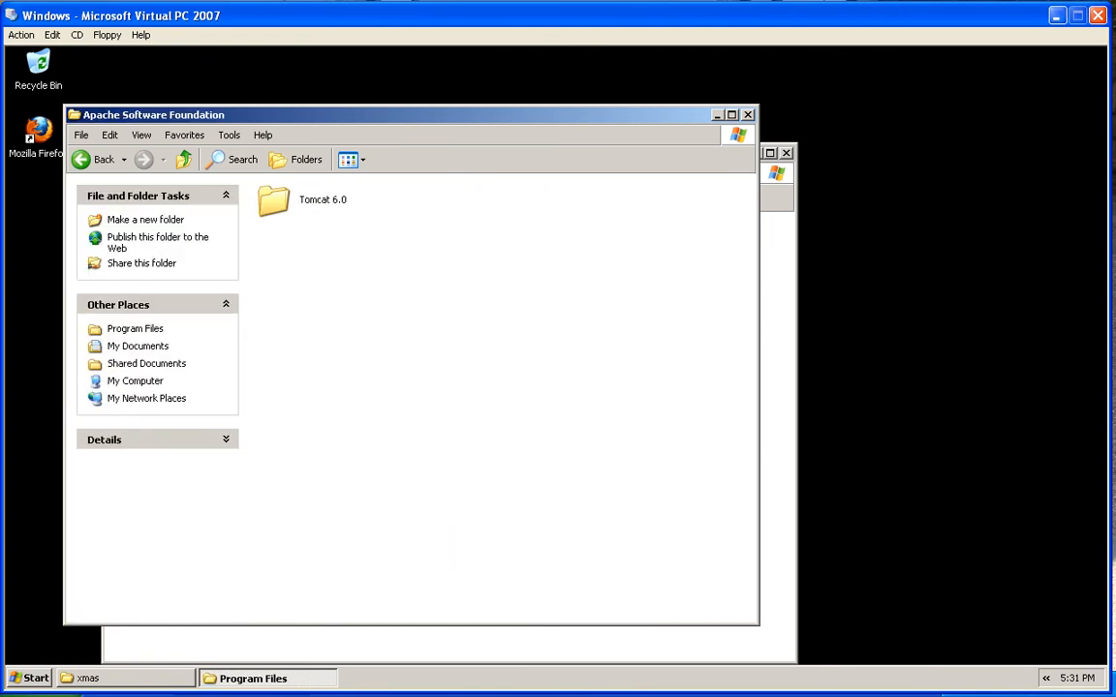
double_click(273, 199)
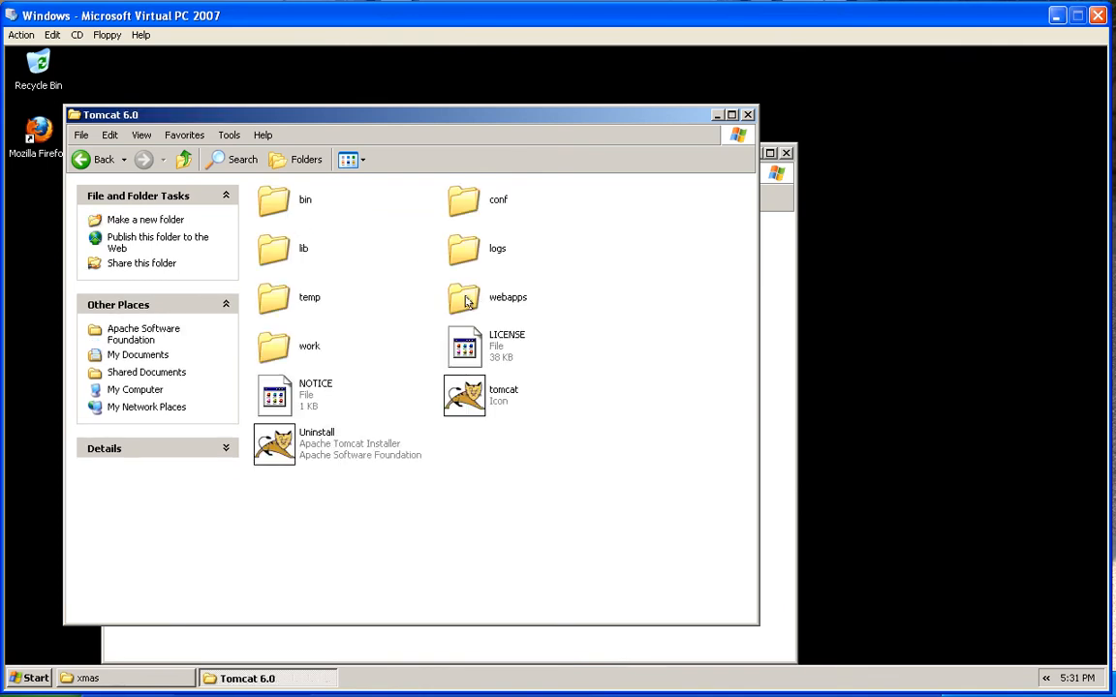
double_click(468, 299)
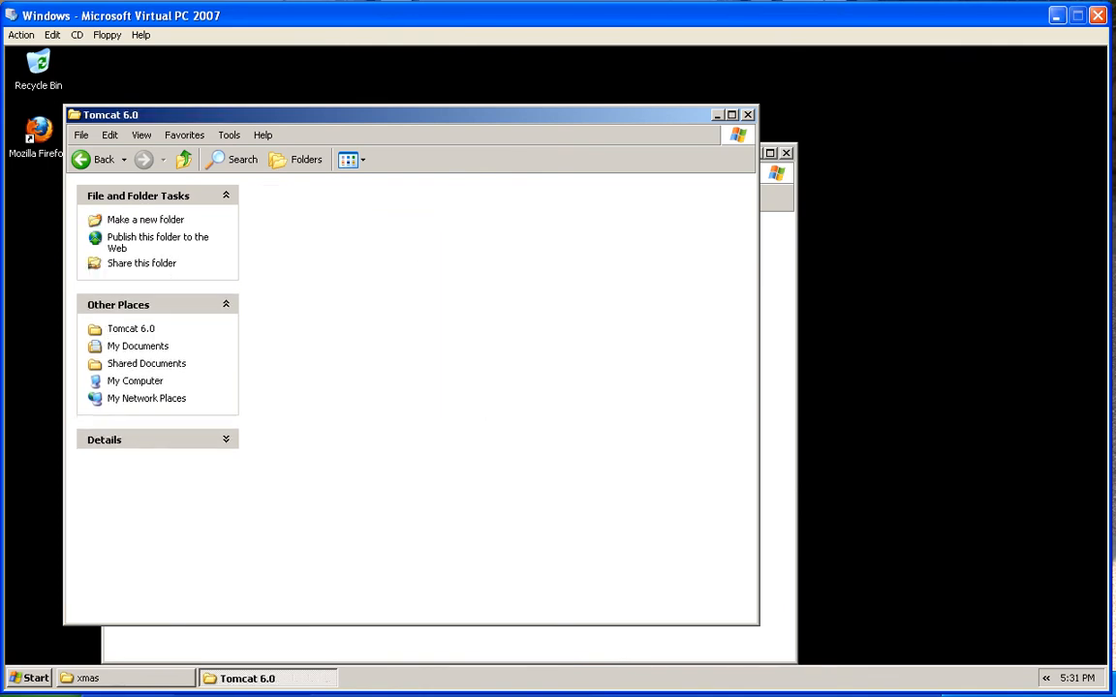
Paste xmas.war into webapps and close both folder windows
right_click(369, 335)
left_click(399, 427)
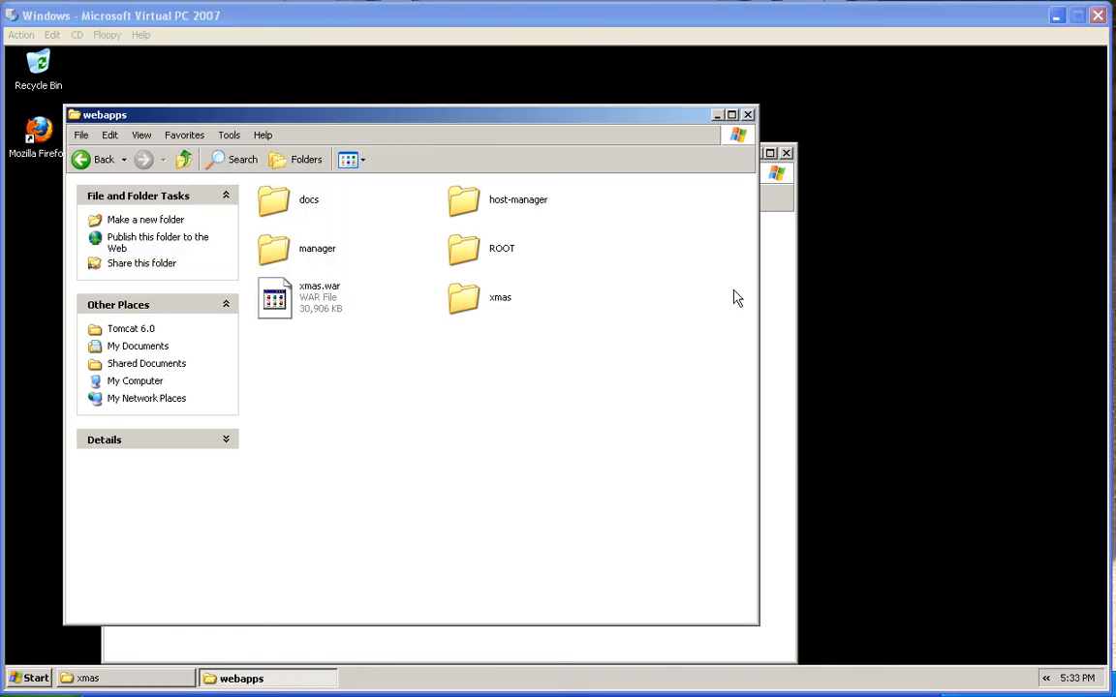
left_click(747, 115)
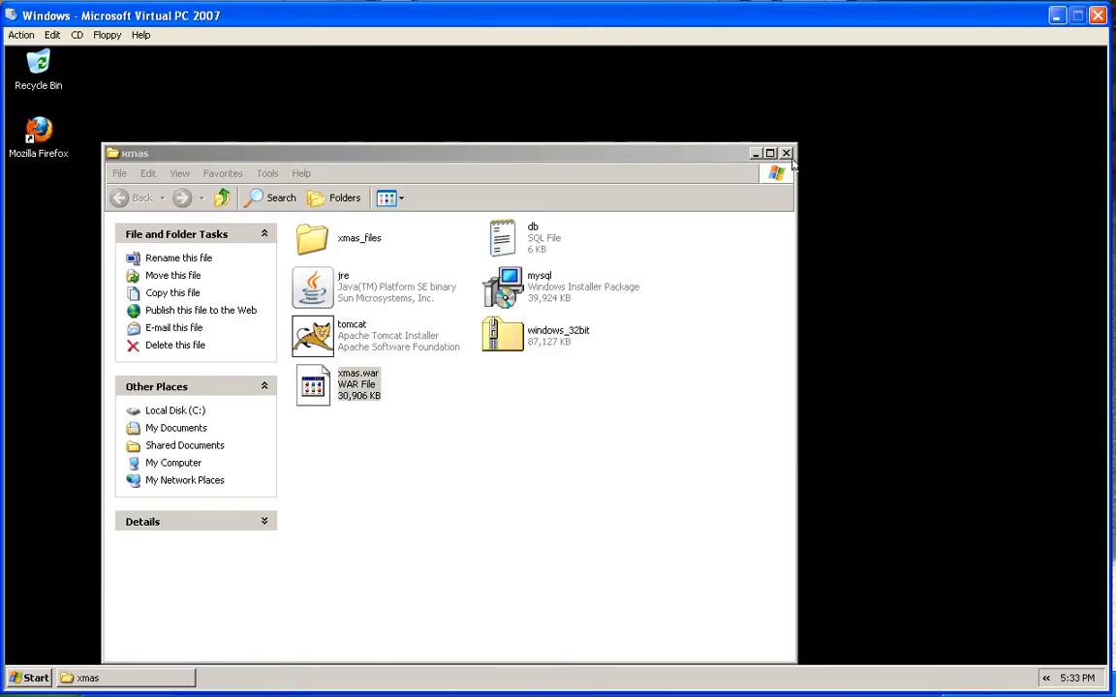
left_click(786, 153)
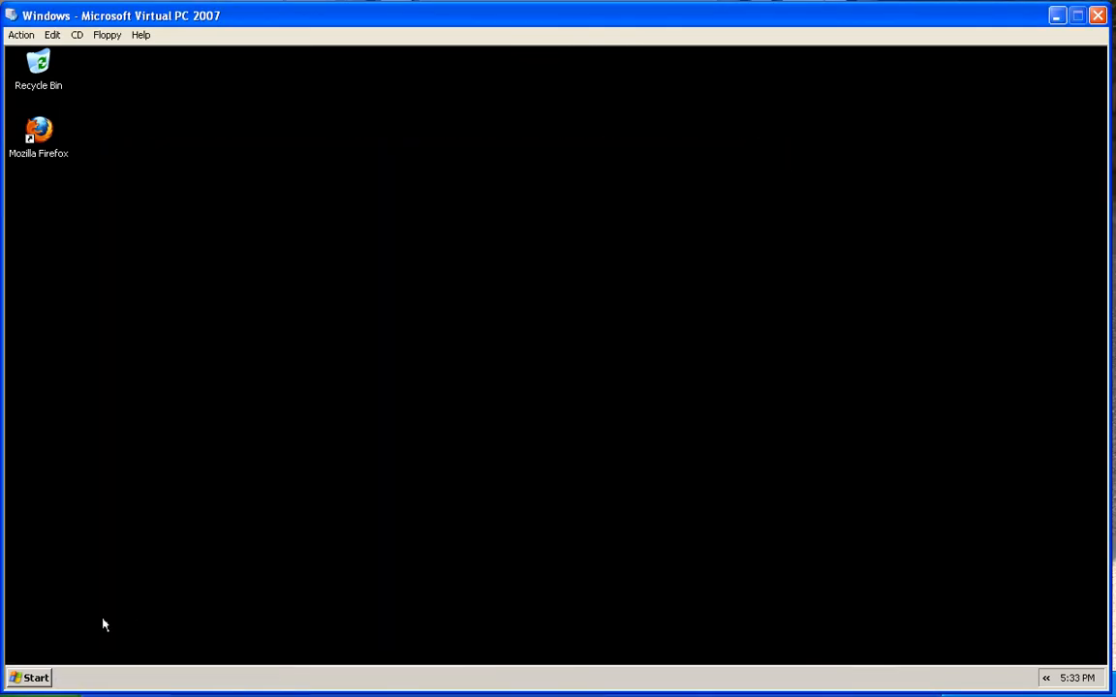
left_click(36, 677)
Launch Monitor Tomcat and start the Apache Tomcat 6 service from its tray icon
mouse_move(66, 625)
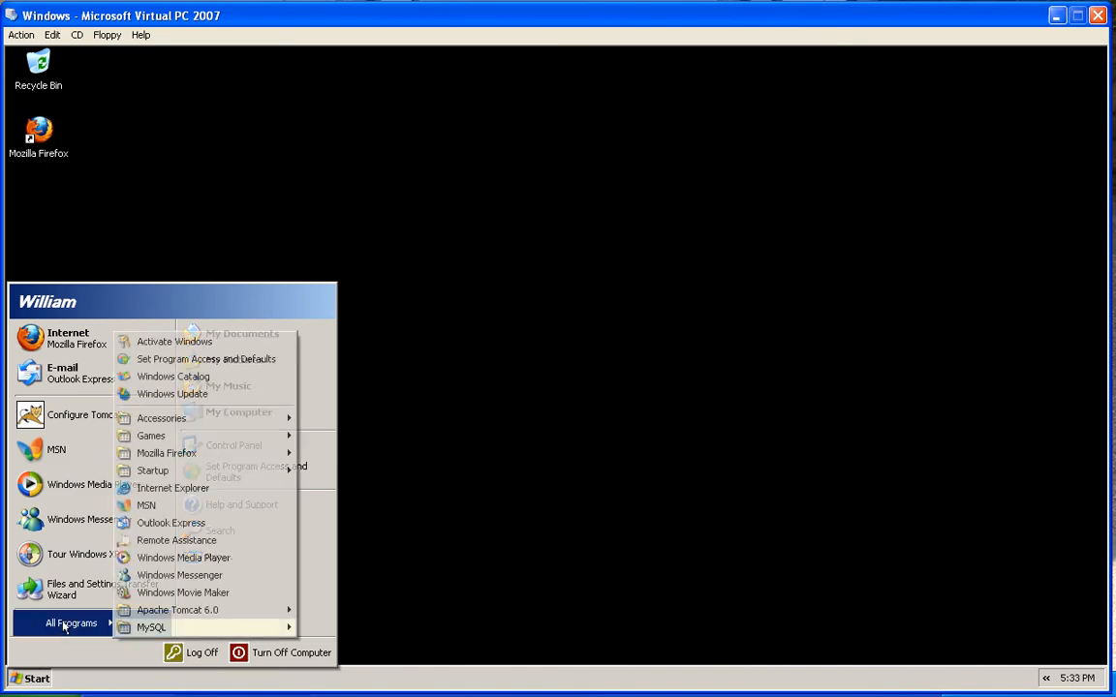
mouse_move(218, 610)
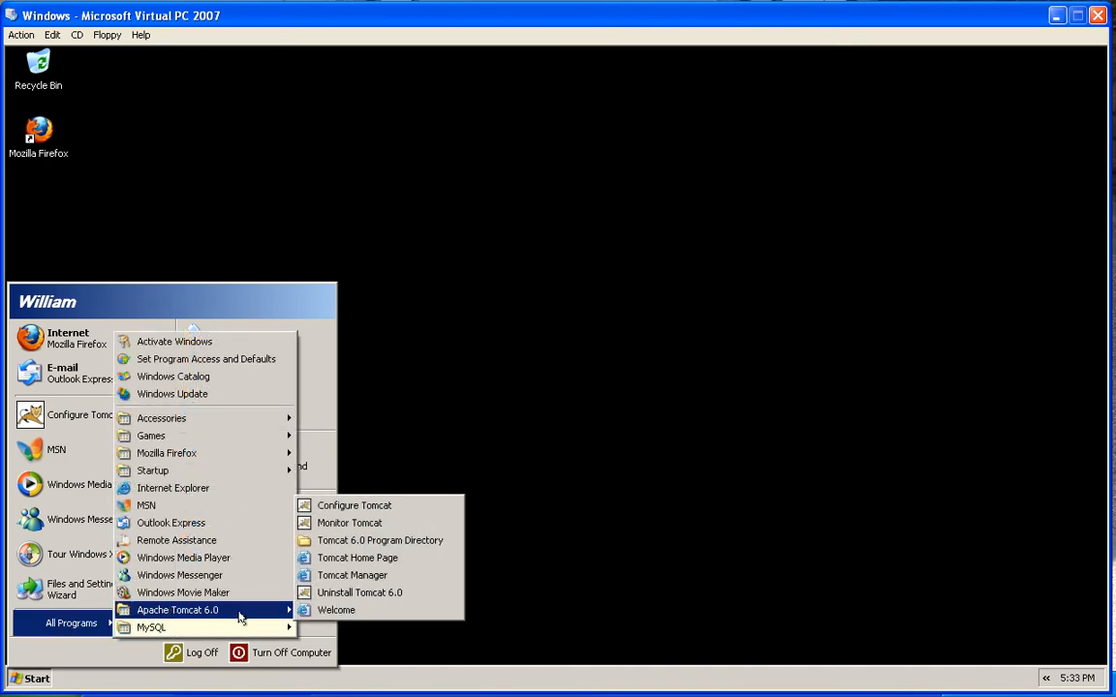
left_click(343, 524)
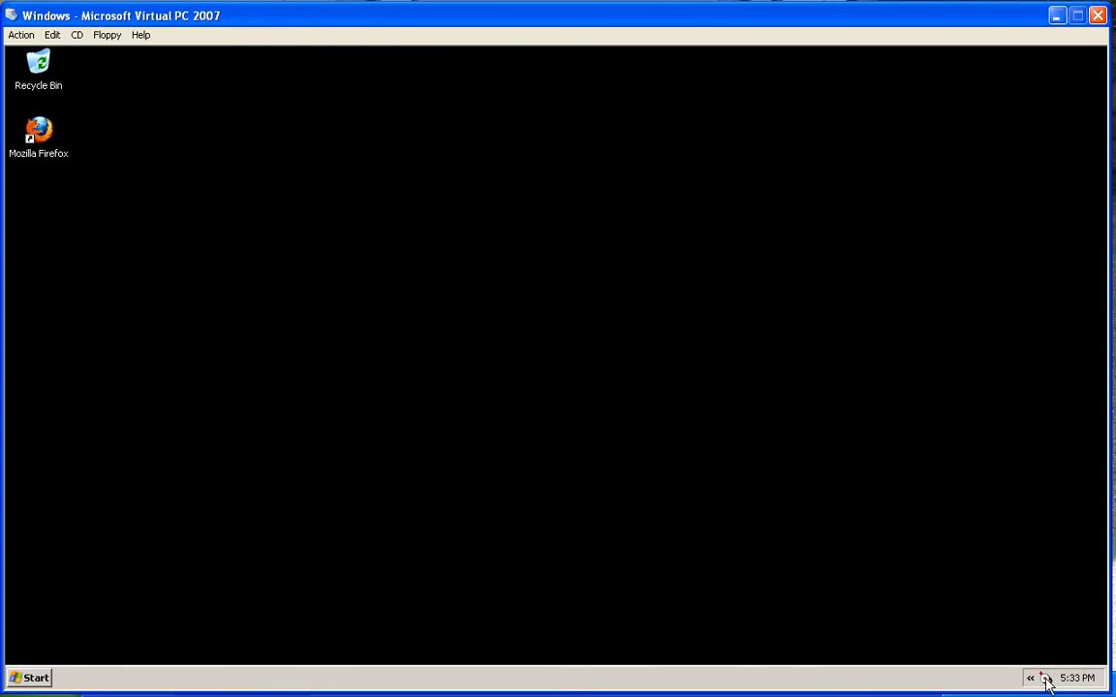
right_click(1046, 678)
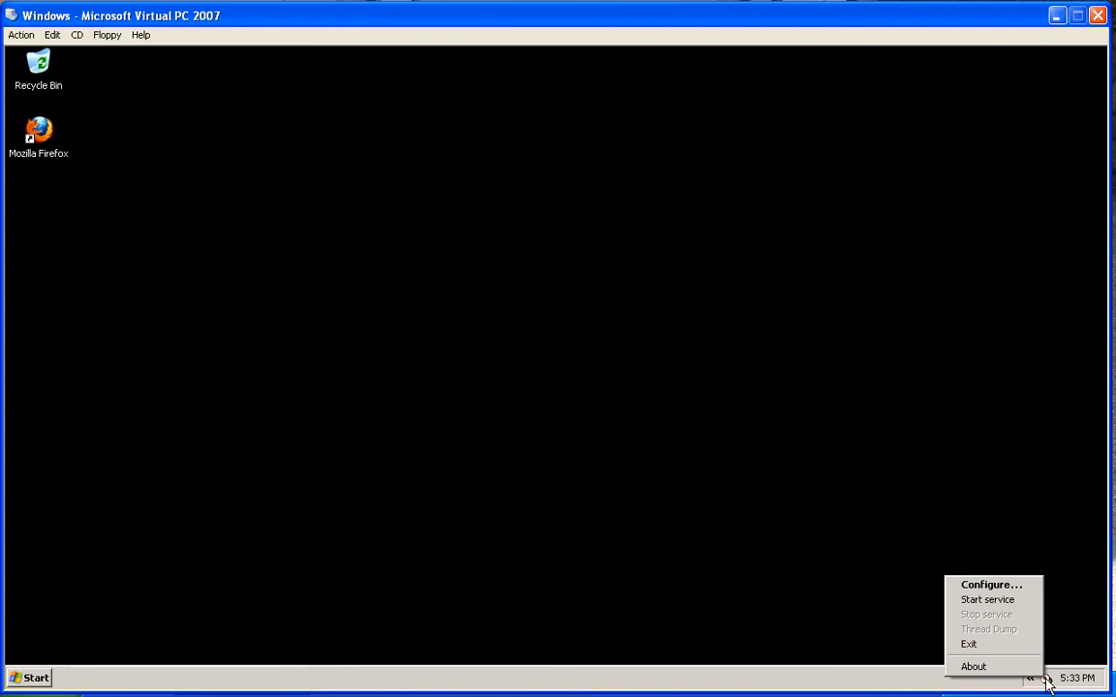
left_click(995, 602)
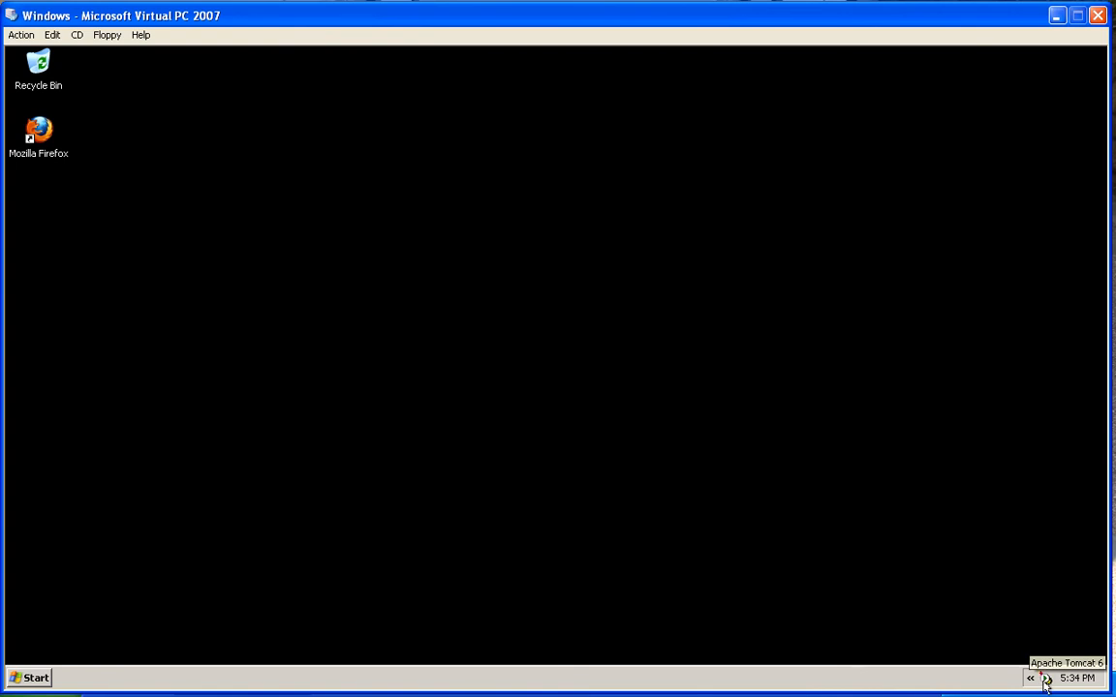
Return focus to the virtual machine desktop and select the Mozilla Firefox shortcut
left_click(1114, 328)
left_click(705, 287)
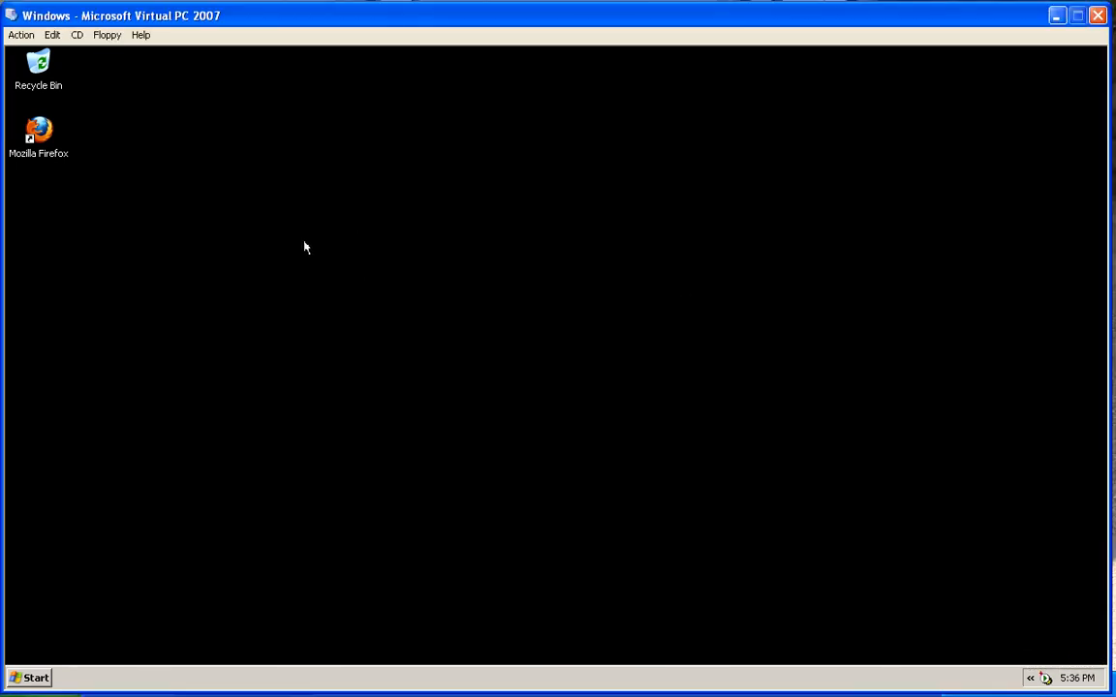
left_click(40, 133)
Launch Firefox and load localhost:8080/xmas/home, correcting the mistyped address
double_click(55, 136)
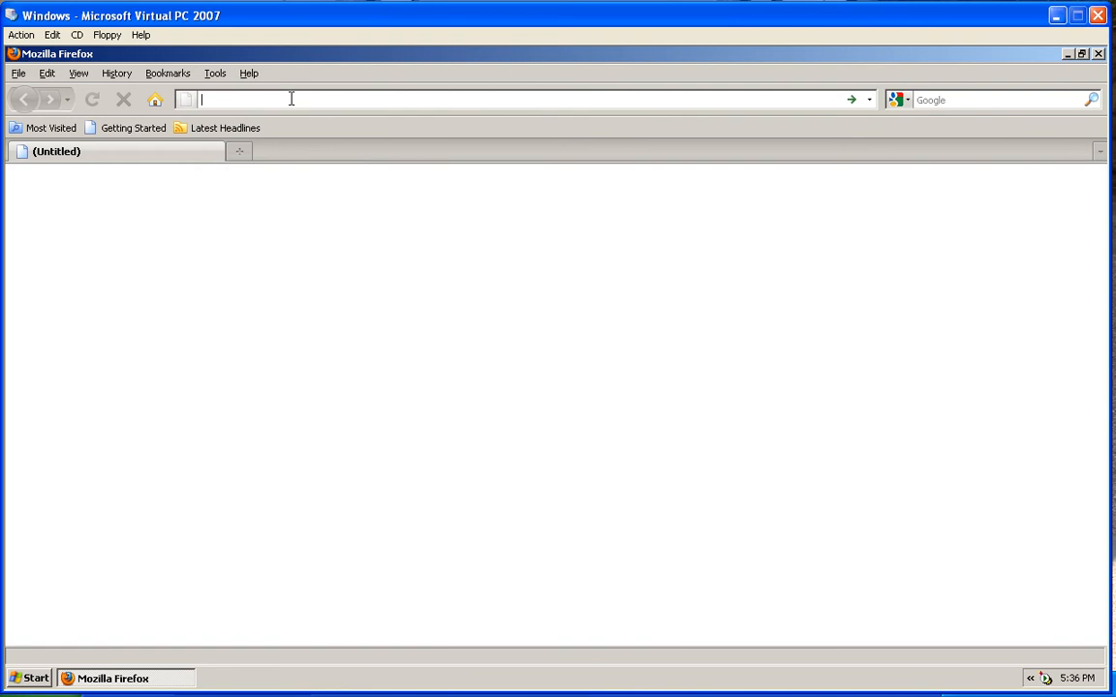
type("loc")
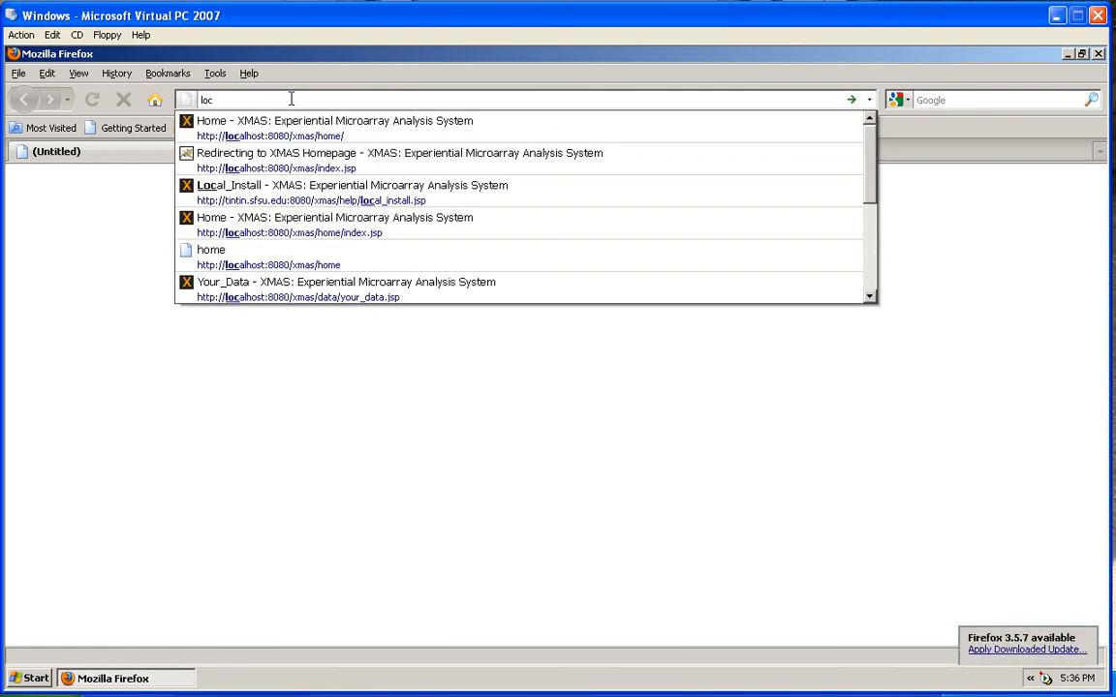
type("alhoist")
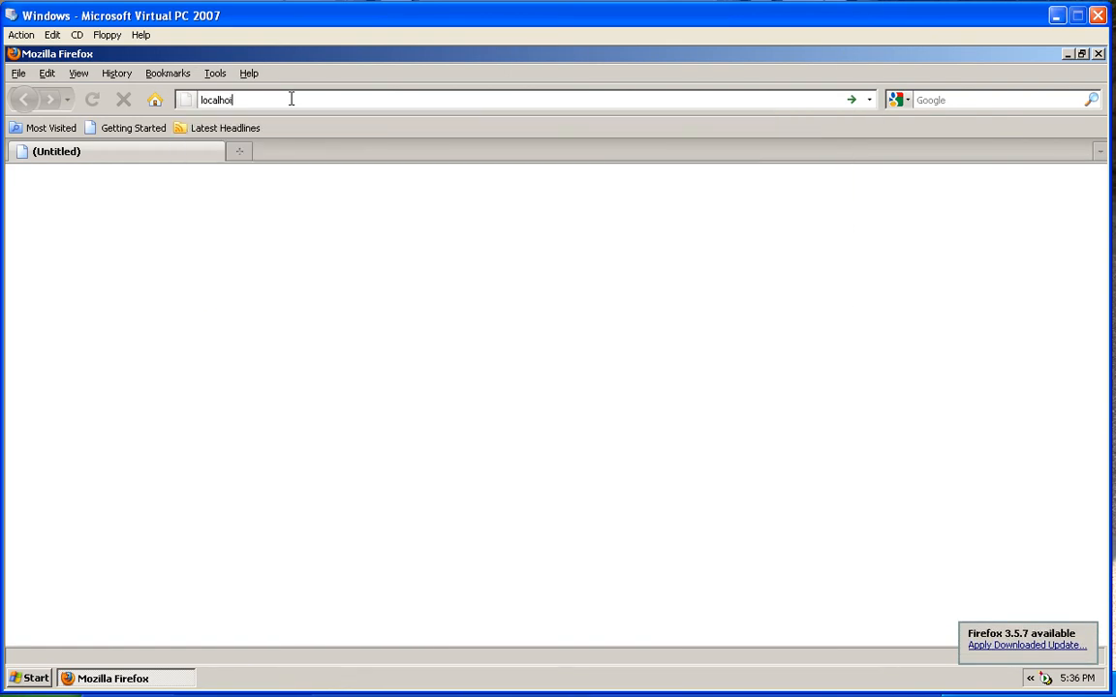
key("BackSpace")
type("st:")
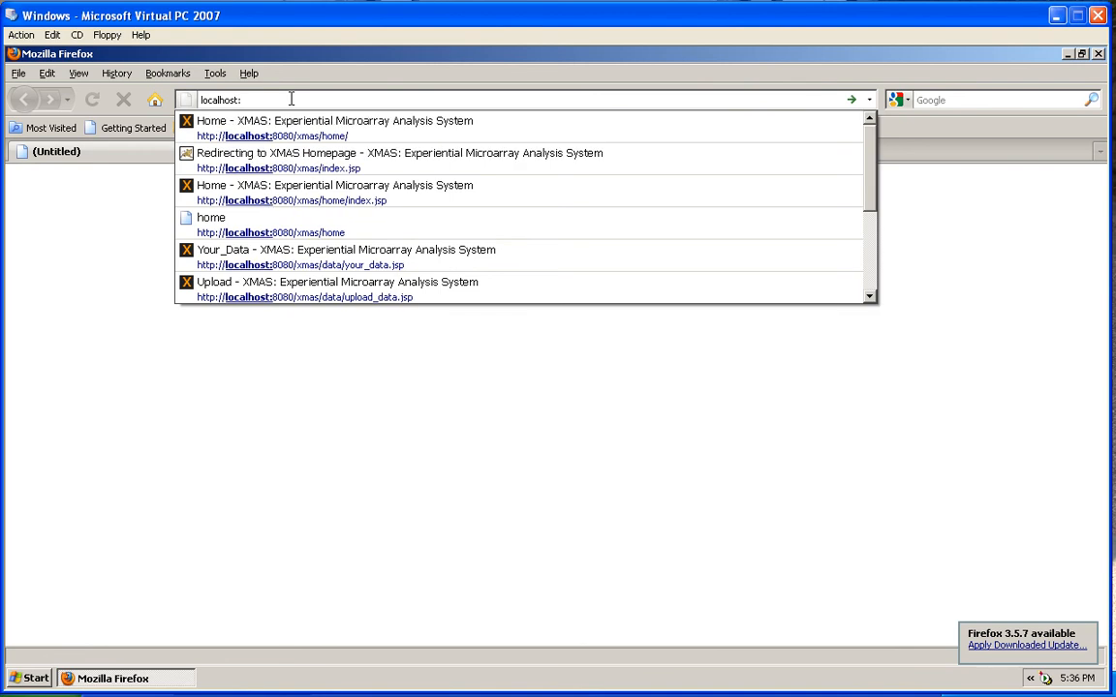
type("8080")
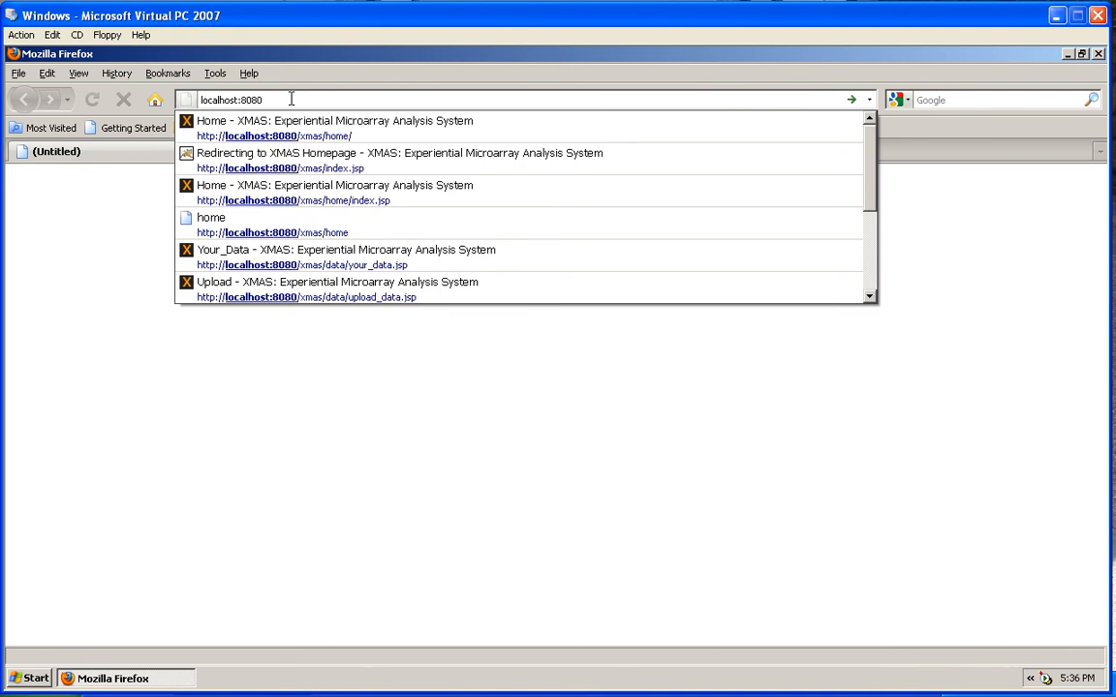
type("/xmas/home")
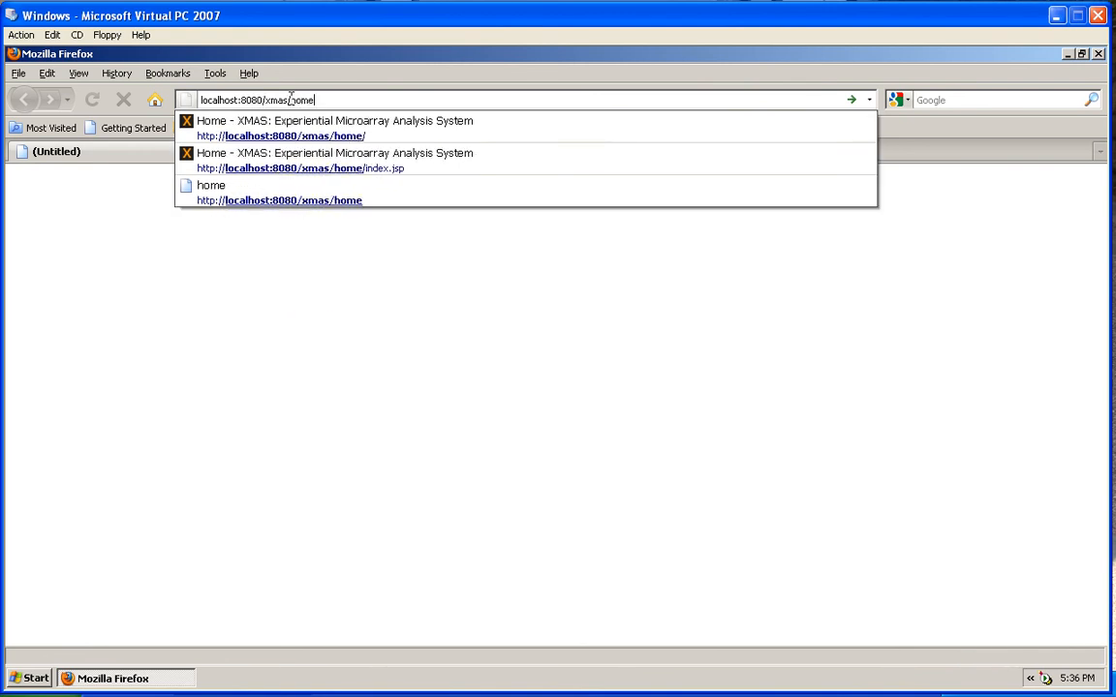
key("Return")
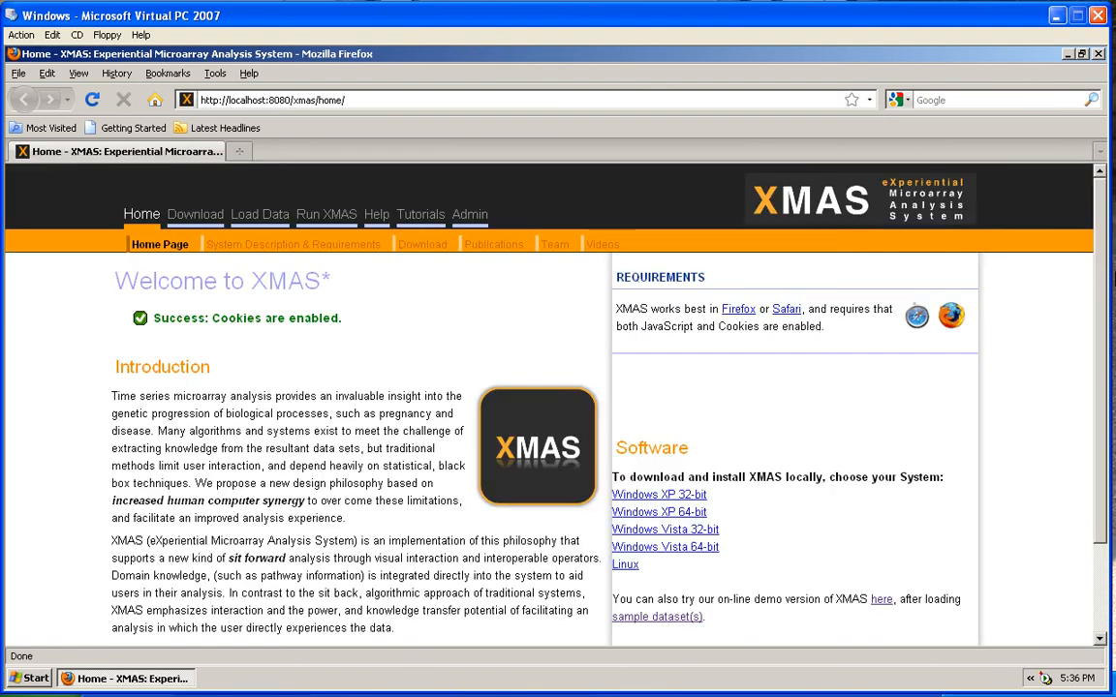
left_click(463, 313)
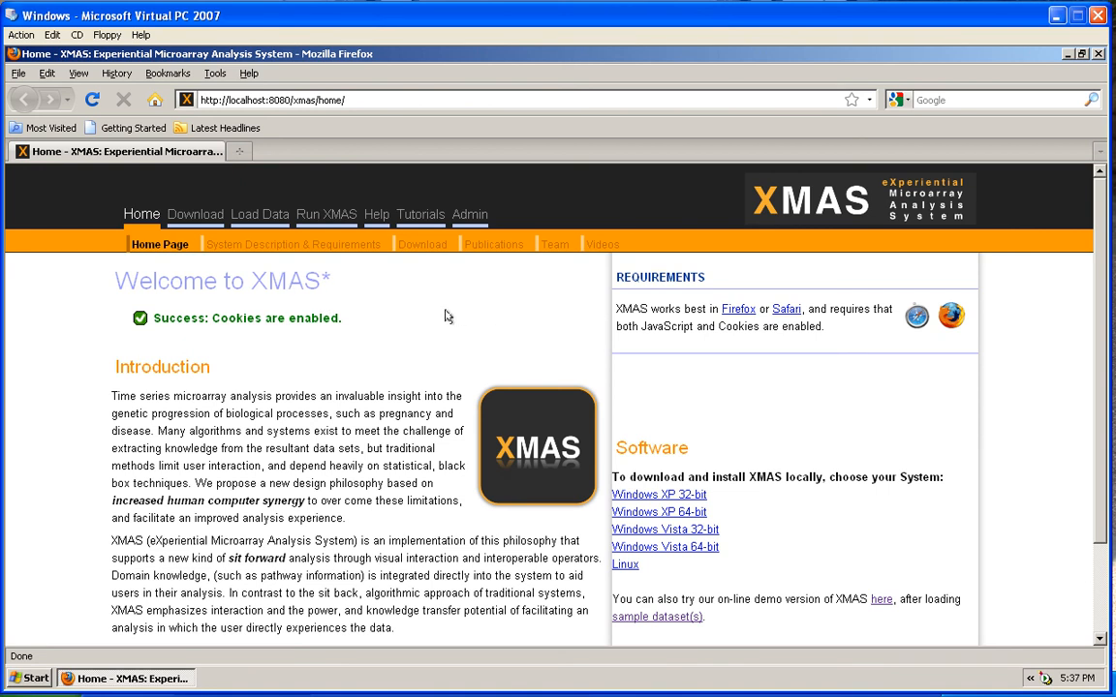
right_click(1046, 681)
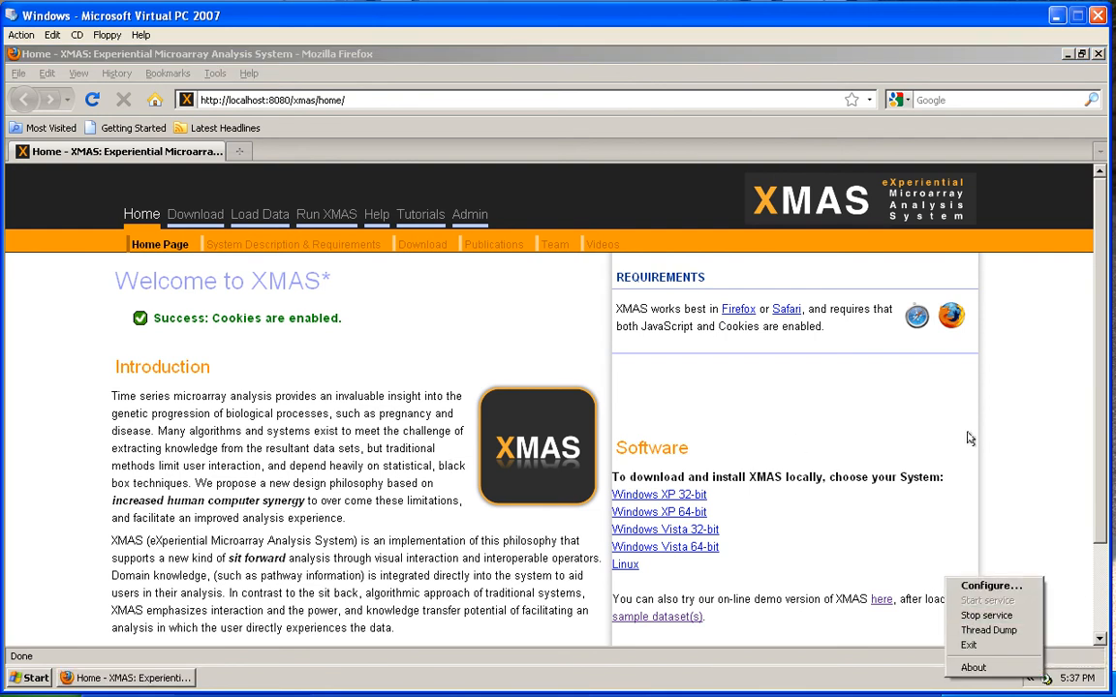
left_click(1013, 433)
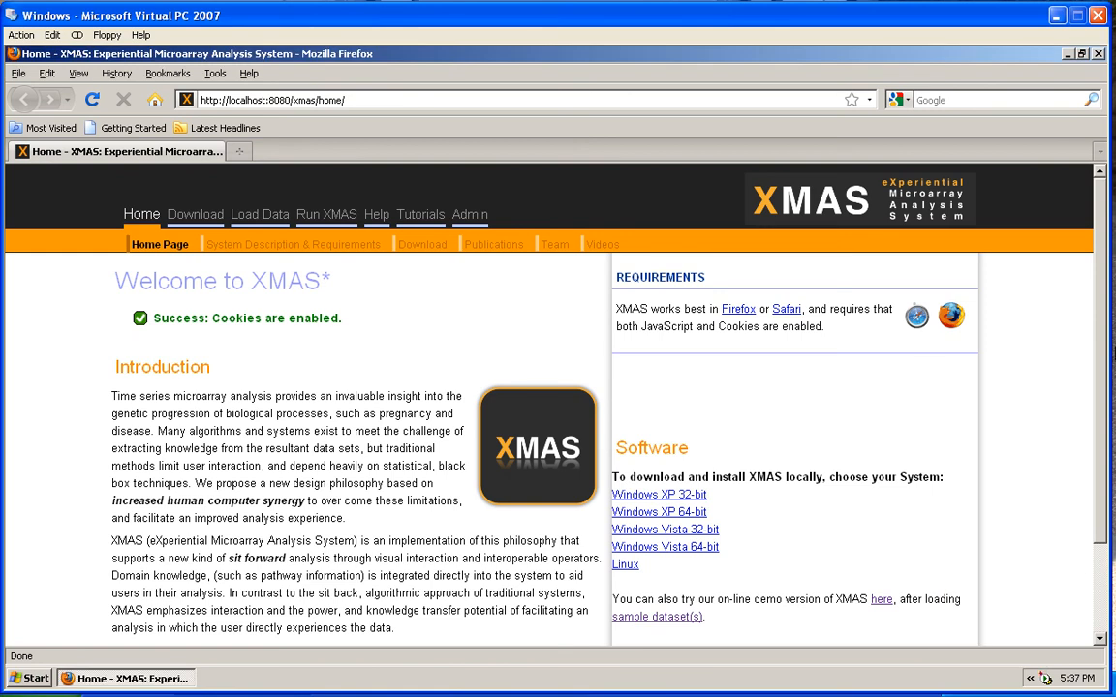
left_click(519, 305)
left_click(262, 215)
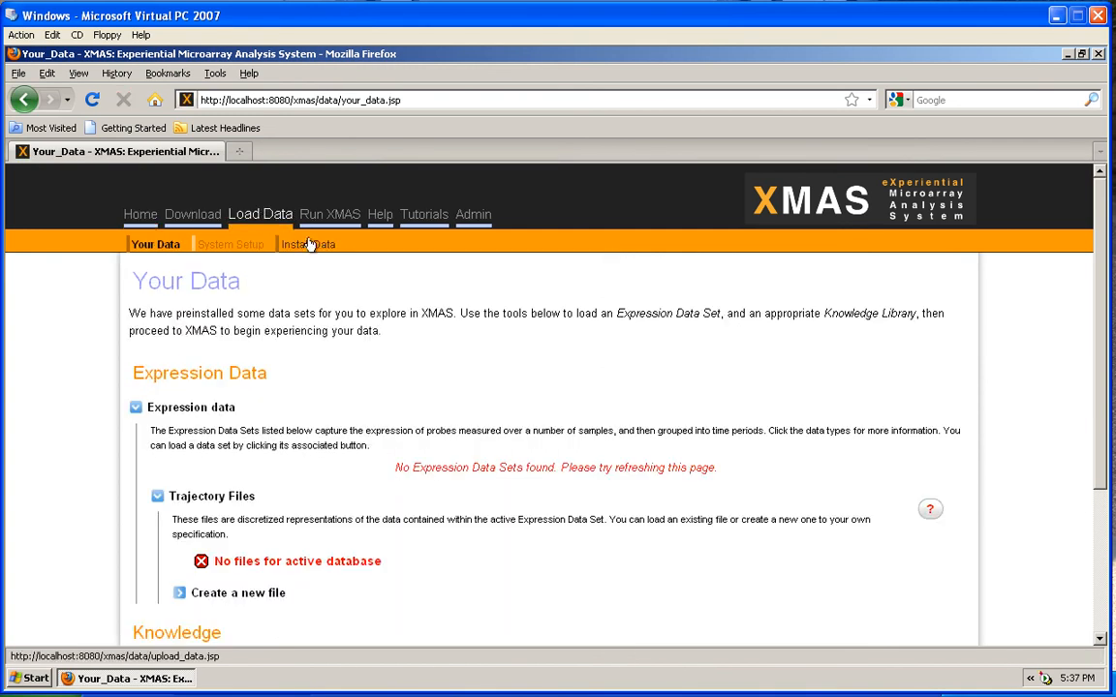
Open the Install Expression Data form and name the dataset 'test'
left_click(308, 245)
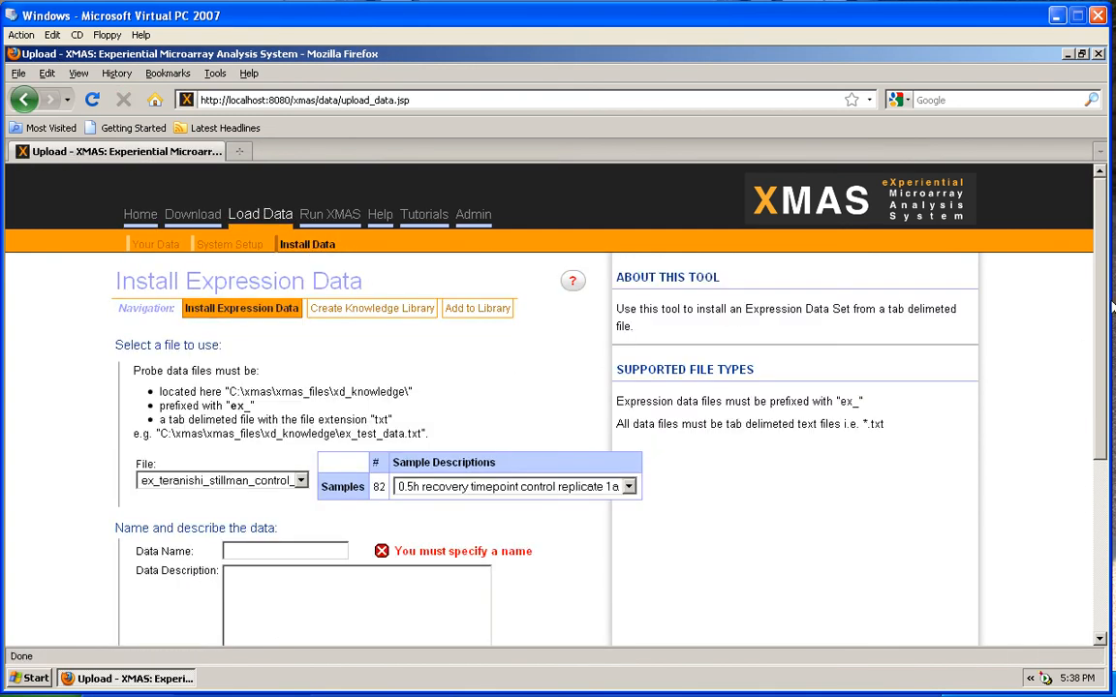
left_click_drag(1112, 308, 1103, 398)
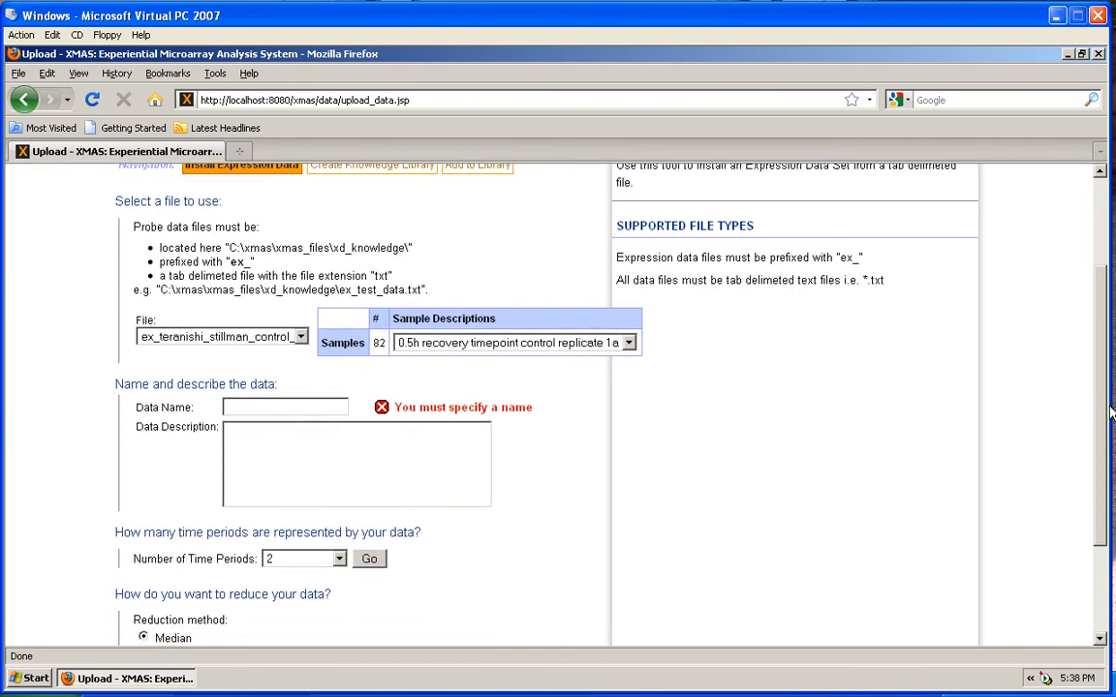
left_click(247, 407)
type("test")
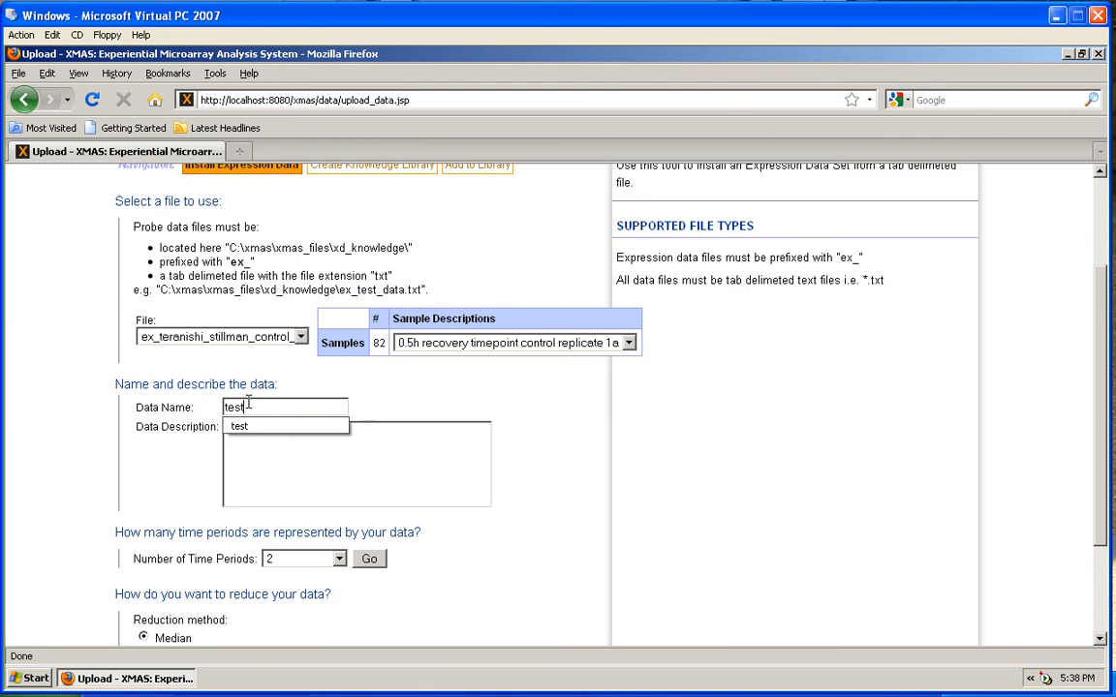
left_click(279, 473)
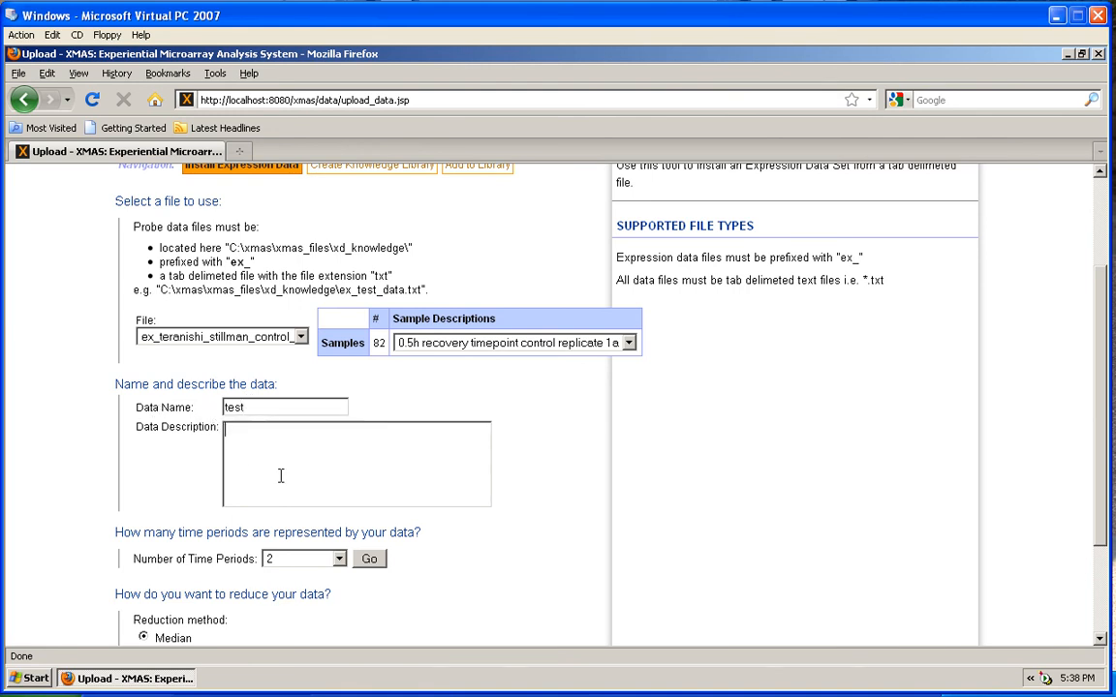
Split the 82 samples into 2 time periods and install the expression data
scroll(997, 426, "down", 2)
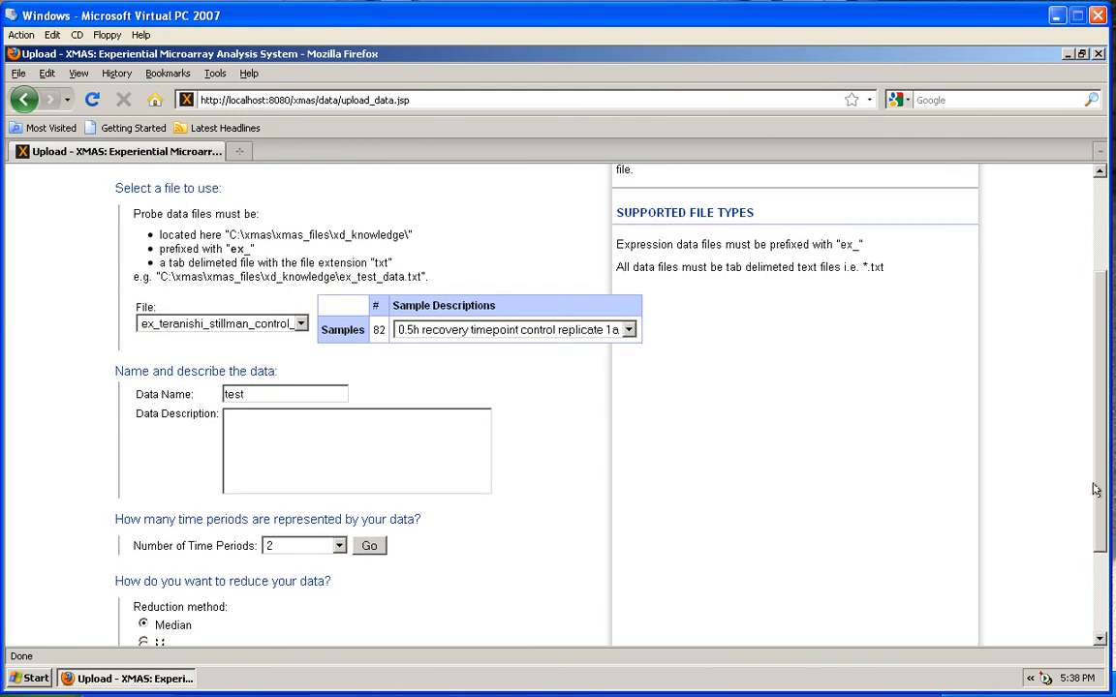
left_click(367, 468)
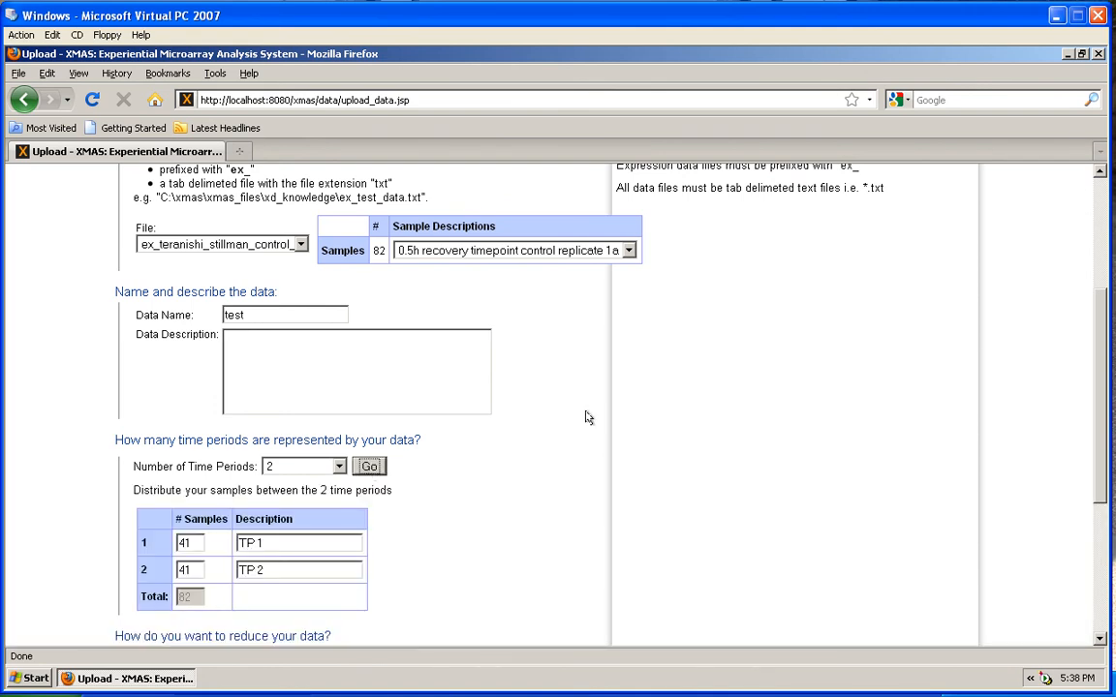
scroll(1092, 404, "down", 1)
scroll(1093, 405, "down", 4)
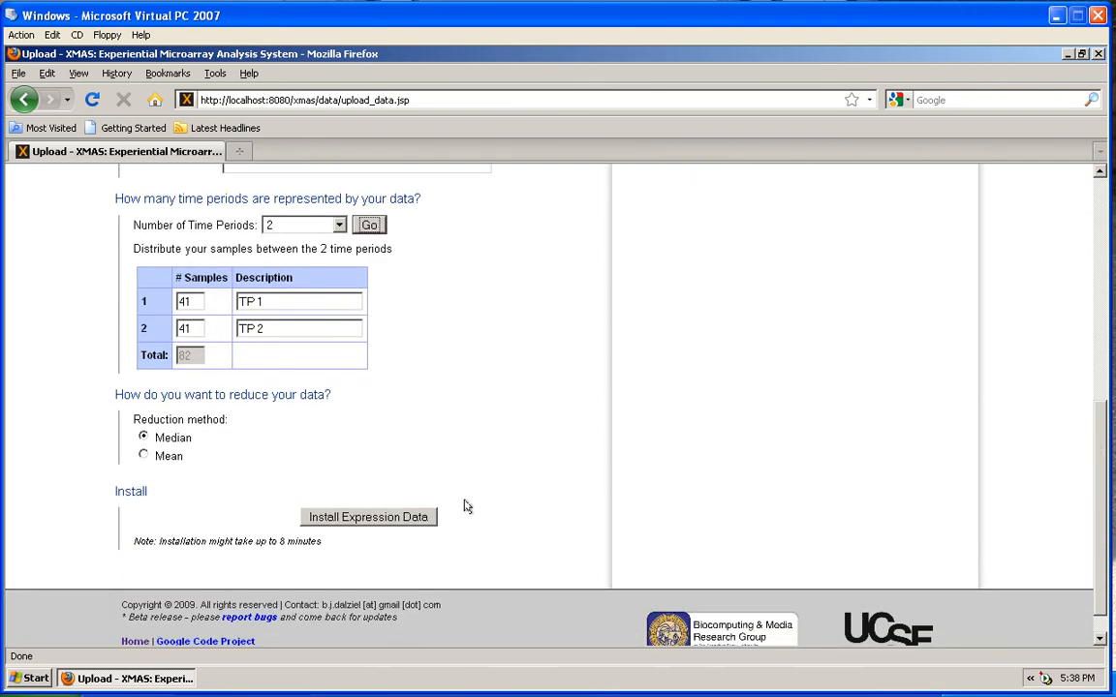
left_click(373, 520)
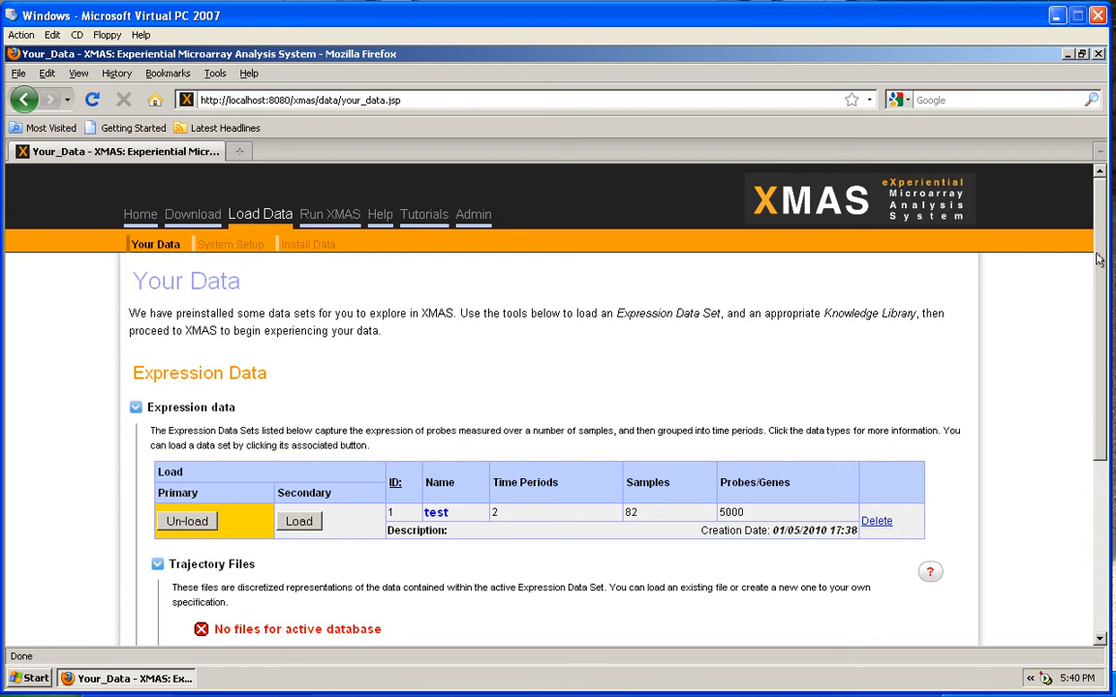
Create a trajectory file named 'test' under Trajectory Files with bin unit 1.0
left_click_drag(1098, 256, 1102, 332)
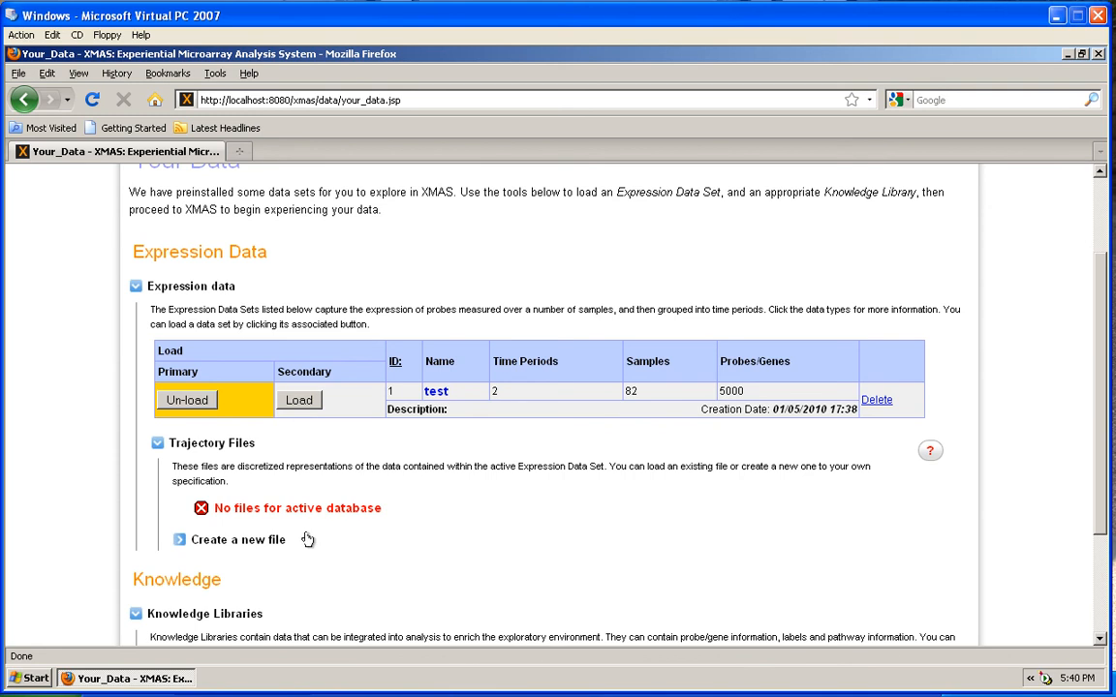
left_click(256, 542)
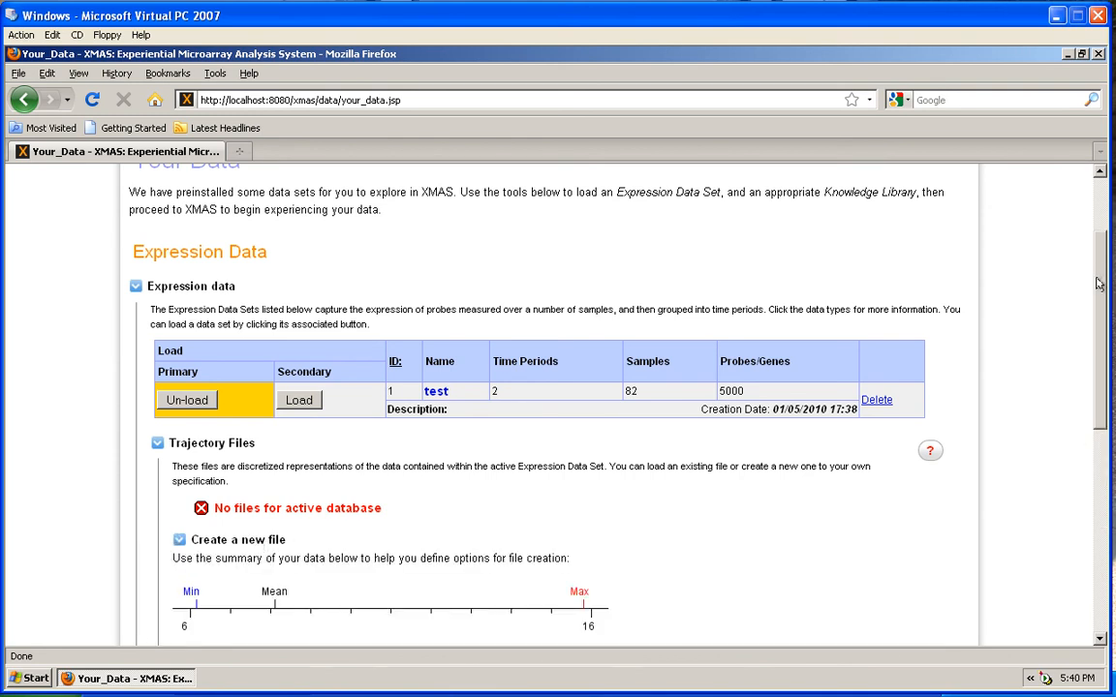
left_click_drag(1100, 282, 1098, 398)
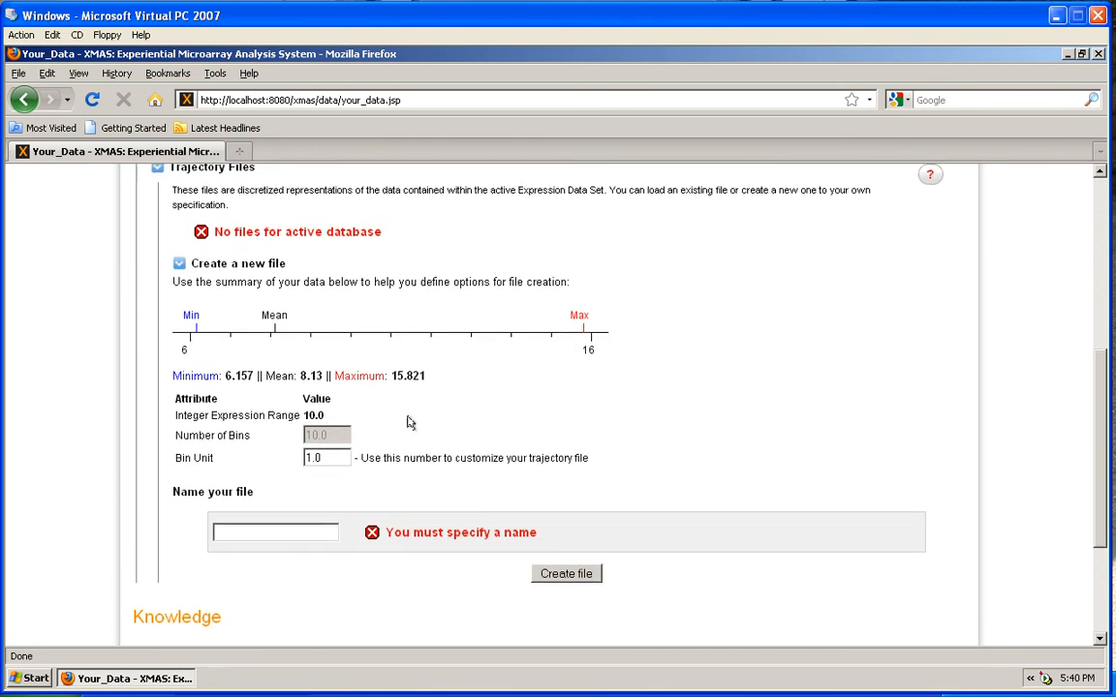
left_click(250, 527)
type("test")
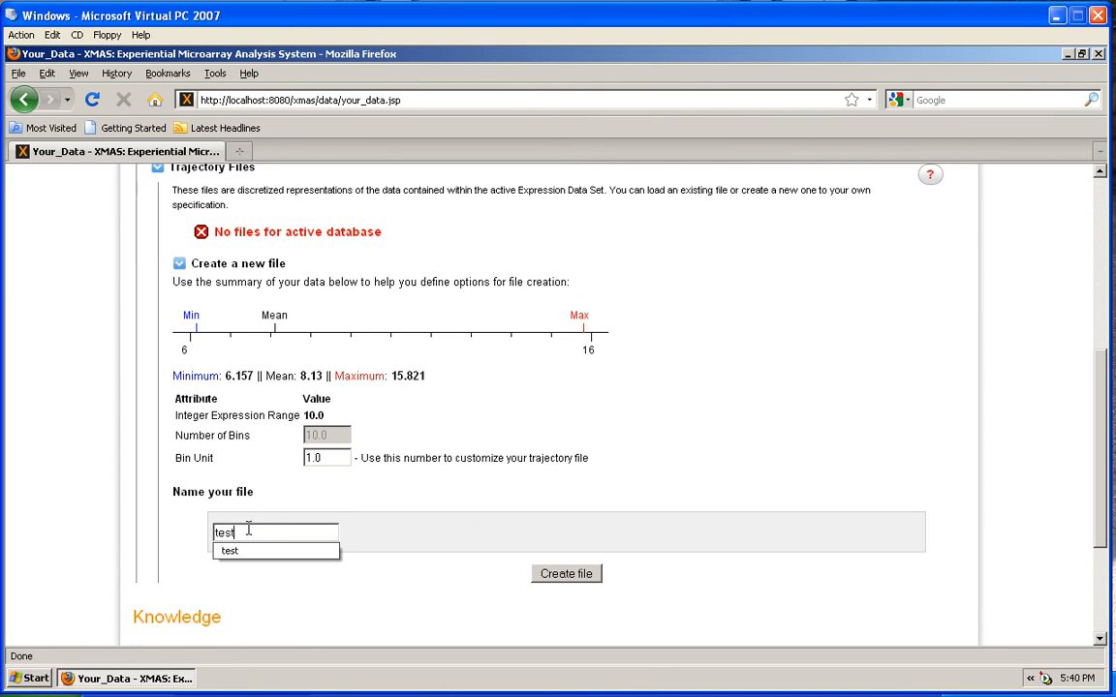
left_click(604, 514)
left_click(568, 574)
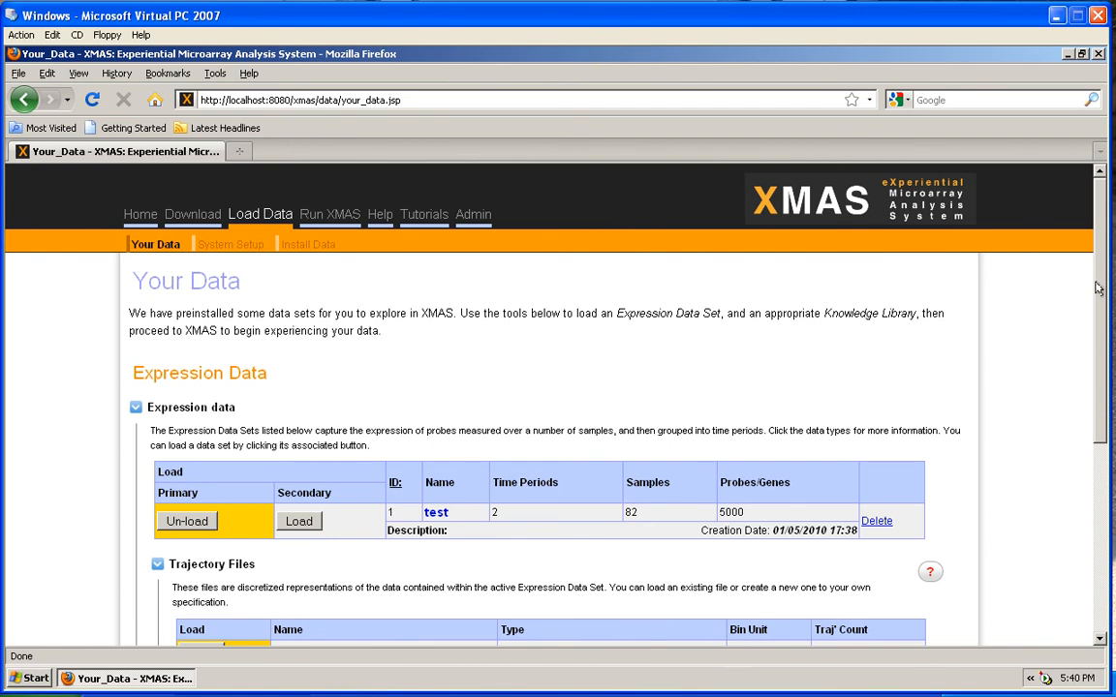
left_click_drag(1098, 288, 1099, 367)
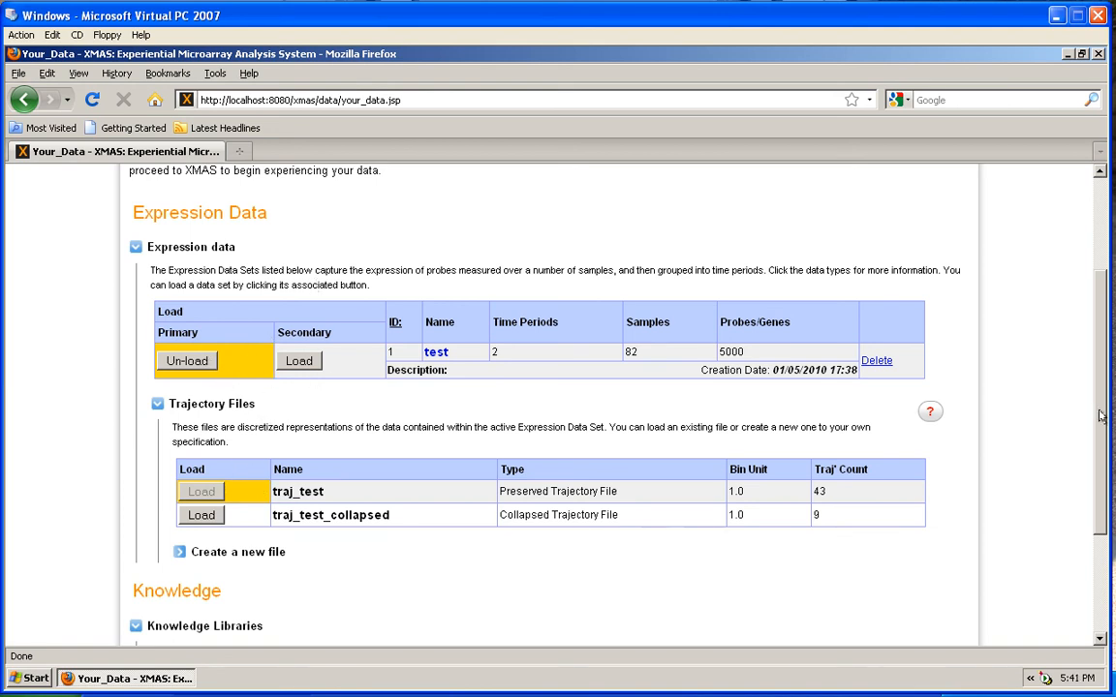
left_click_drag(1100, 415, 1095, 286)
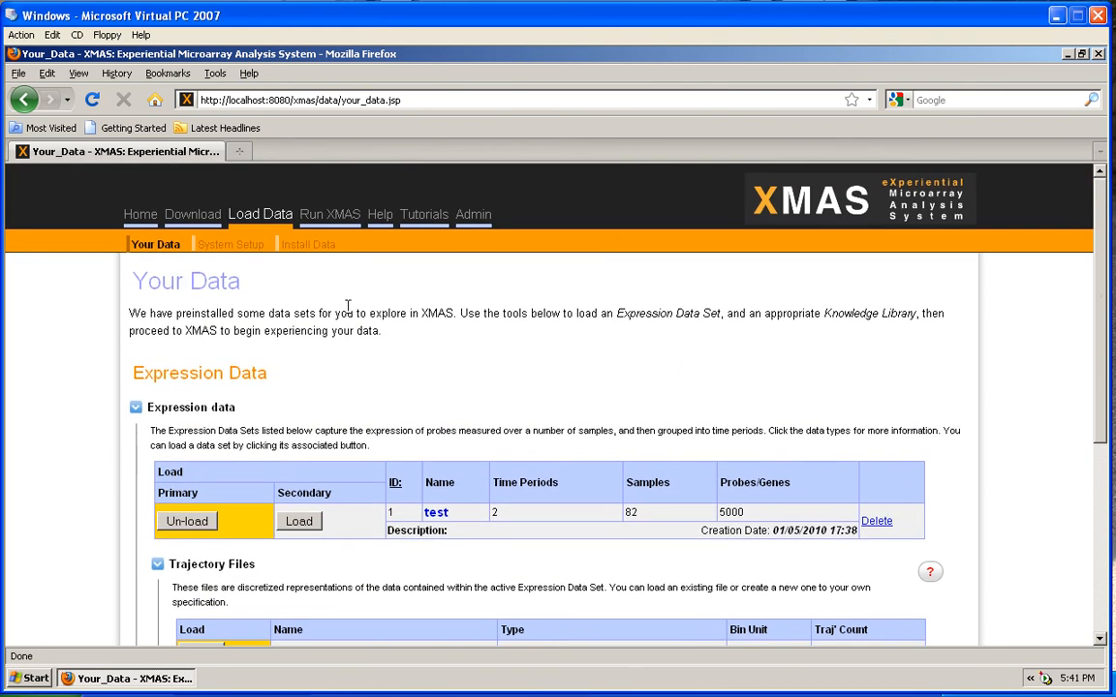
Run XMAS to chart the test trajectories from TP 1 to TP 2 across 5000 probes
left_click(328, 215)
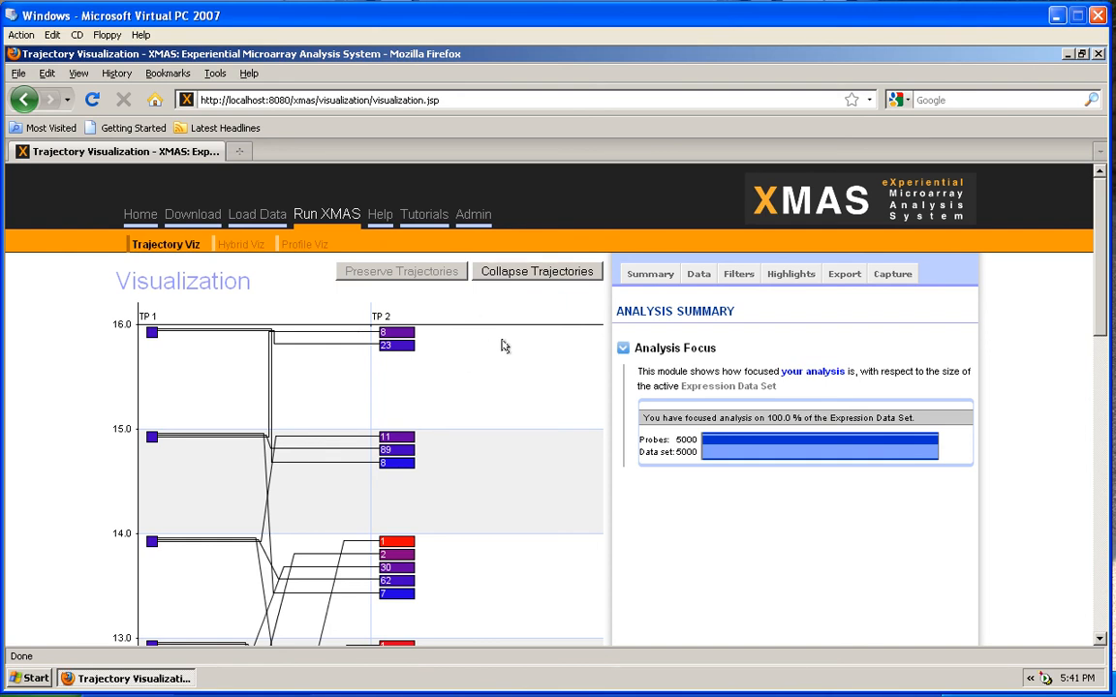
left_click(1113, 326)
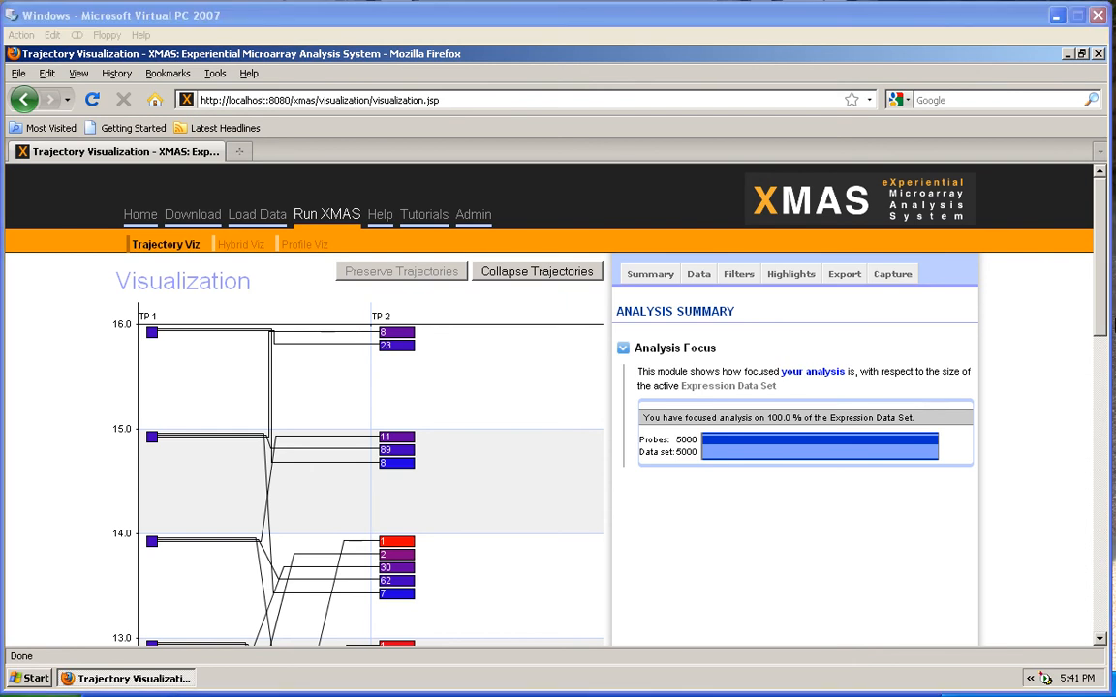